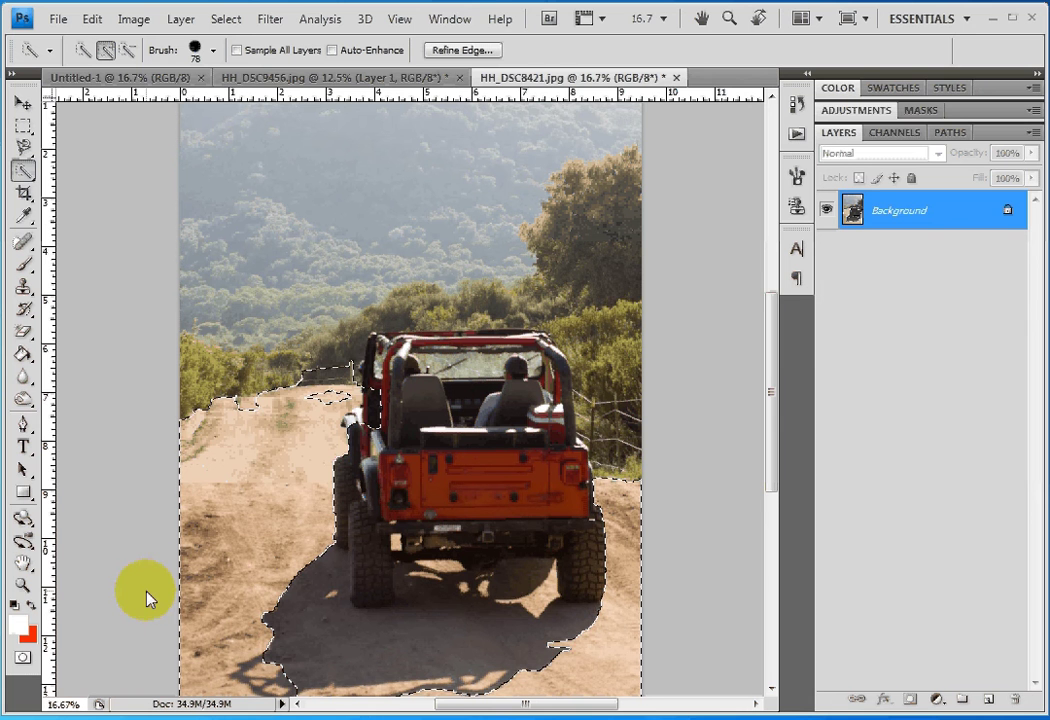
Step: Clear the selection in HH_DSC8421.jpg and look over the open documents Untitled-1 and HH_DSC9456.jpg
{"action": "key", "text": "ctrl+d"}
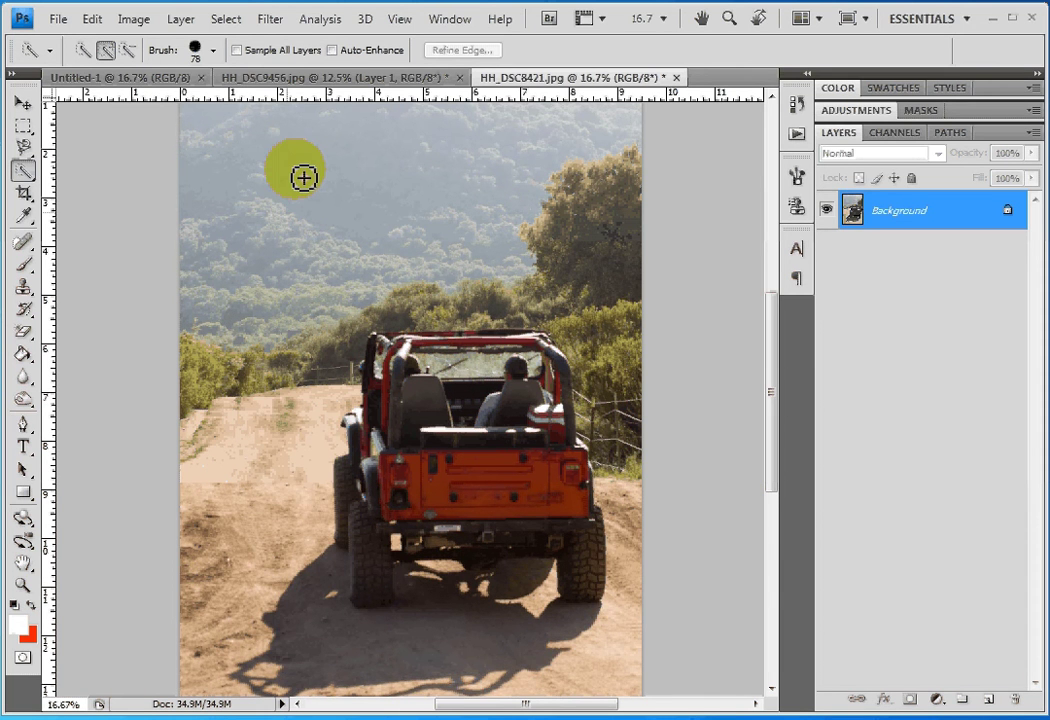
{"action": "key", "text": "ctrl+shift+Tab"}
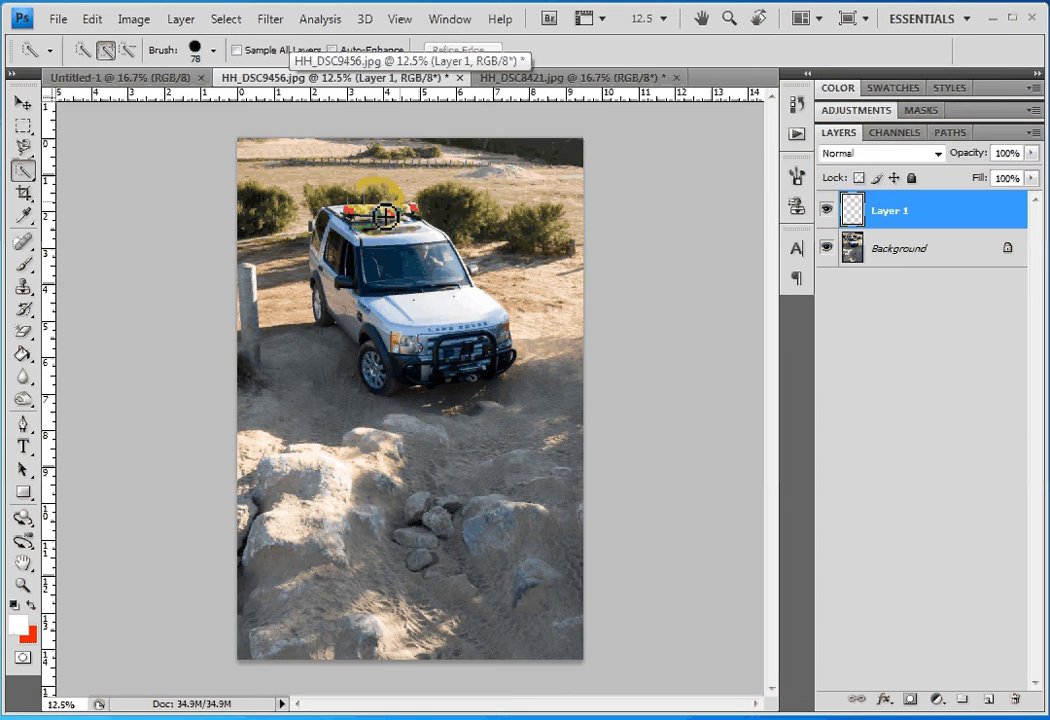
{"action": "left_click", "coordinate": [562, 88]}
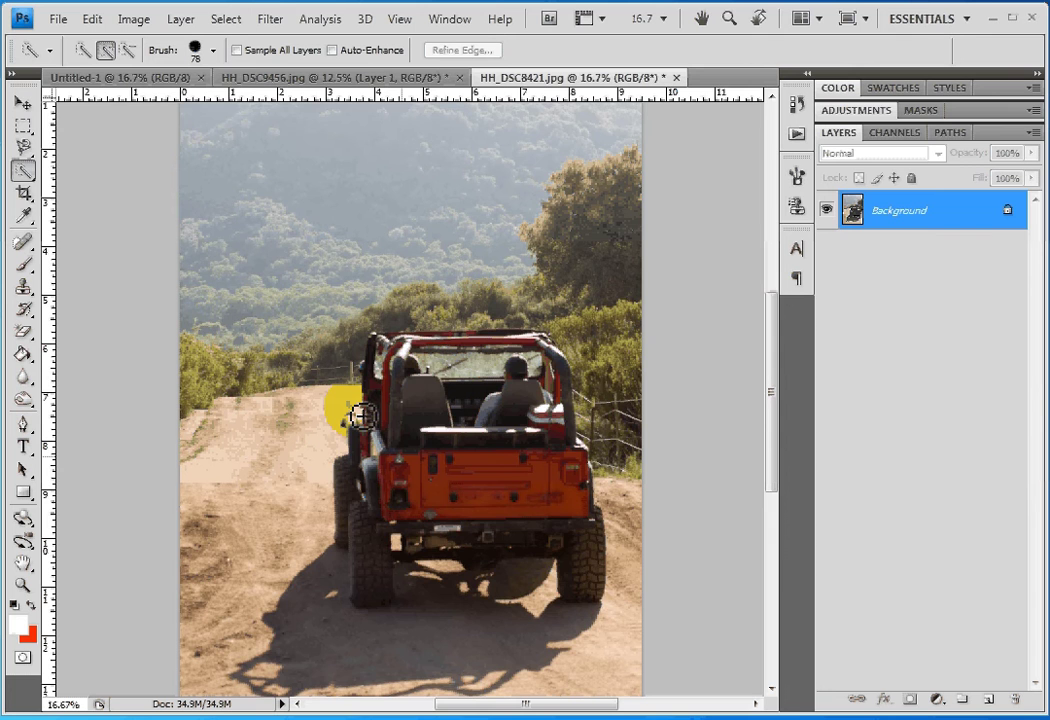
{"action": "left_click", "coordinate": [96, 78]}
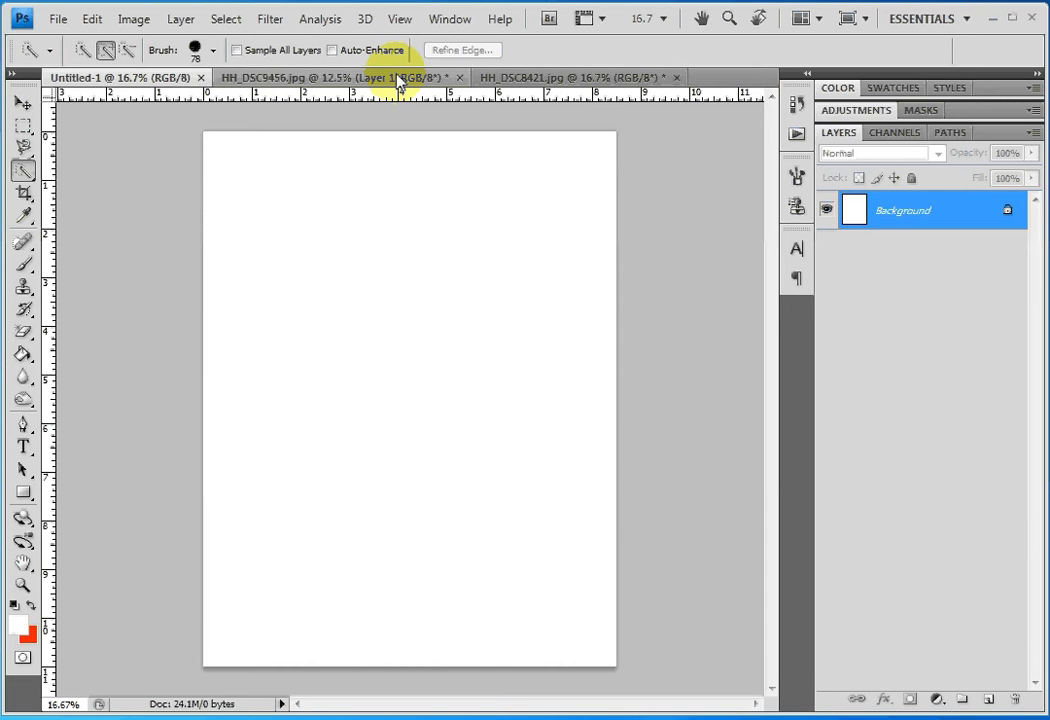
{"action": "left_click", "coordinate": [398, 80]}
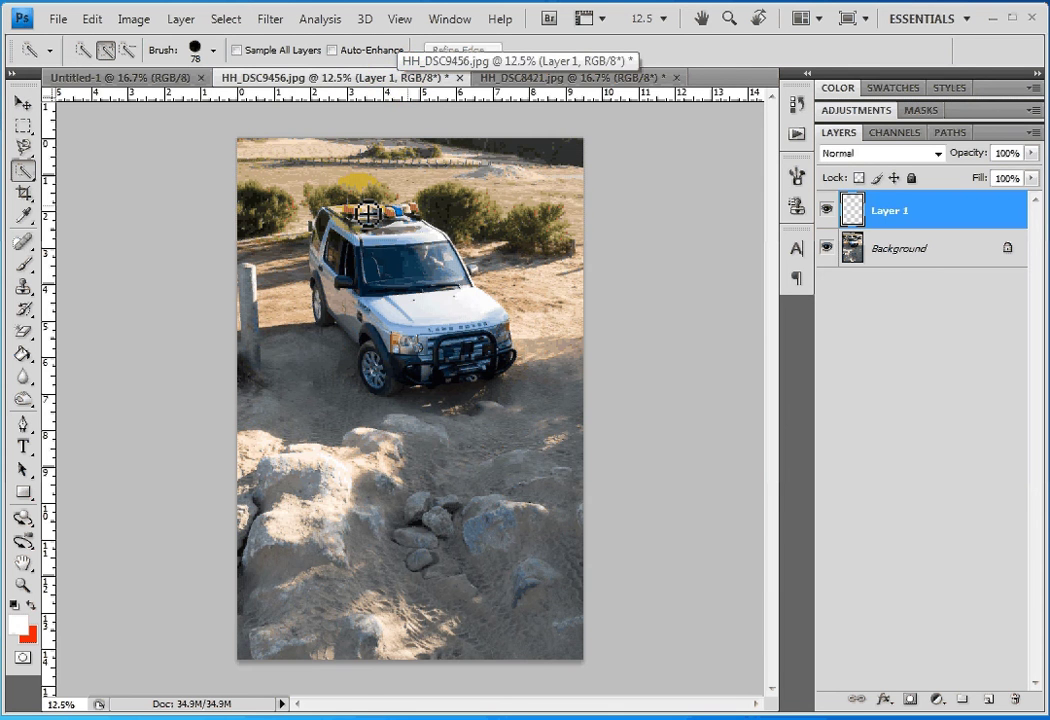
Step: Copy the entire HH_DSC8421.jpg image and paste it into the Untitled-1 document
{"action": "left_click", "coordinate": [524, 79]}
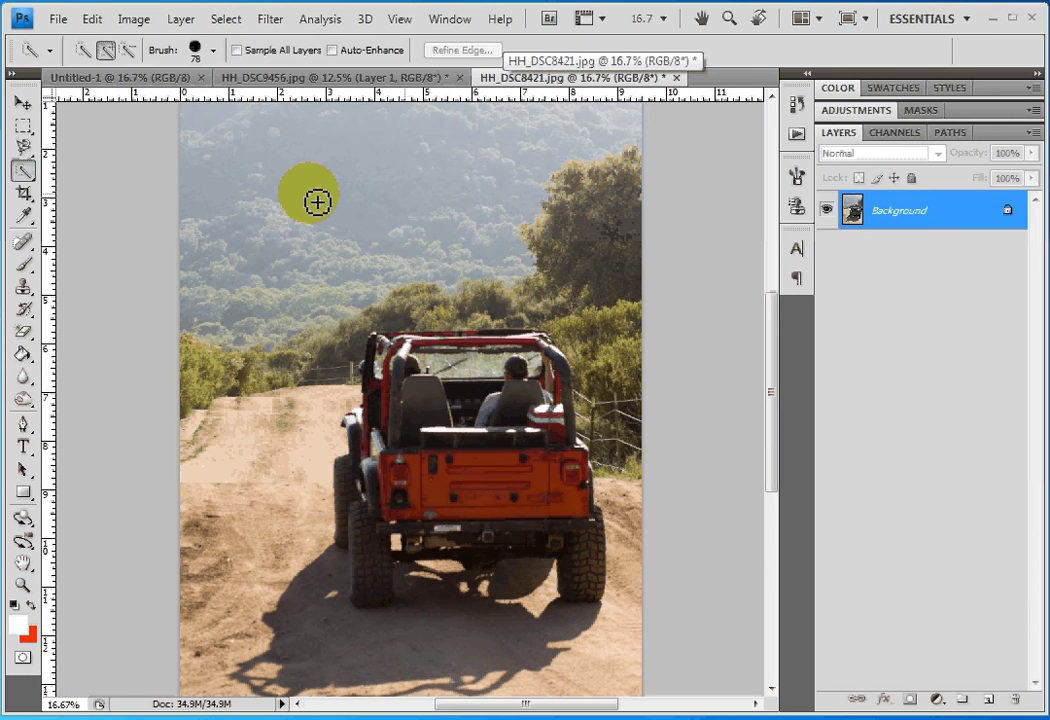
{"action": "left_click", "coordinate": [226, 19]}
{"action": "left_click", "coordinate": [240, 80]}
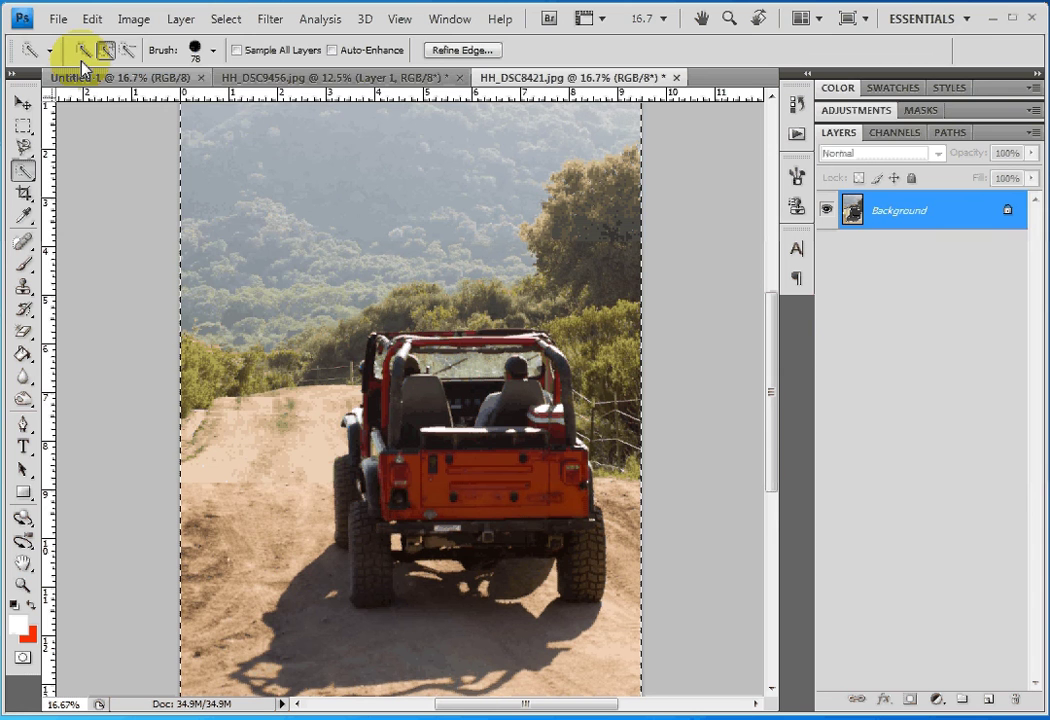
{"action": "left_click", "coordinate": [92, 19]}
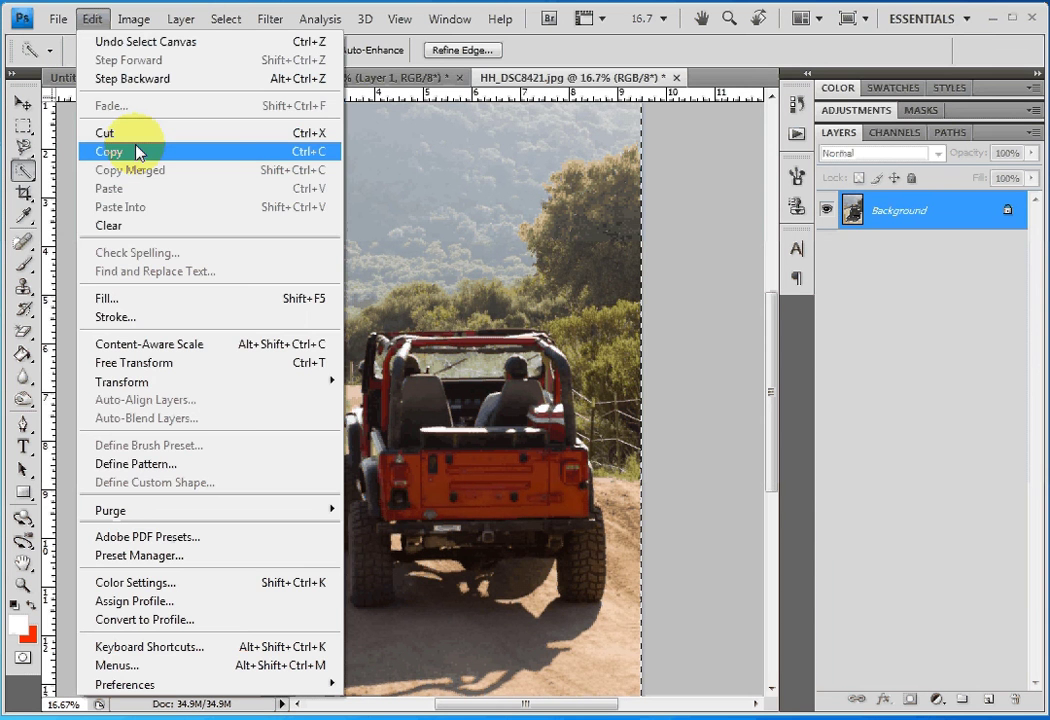
{"action": "left_click", "coordinate": [137, 152]}
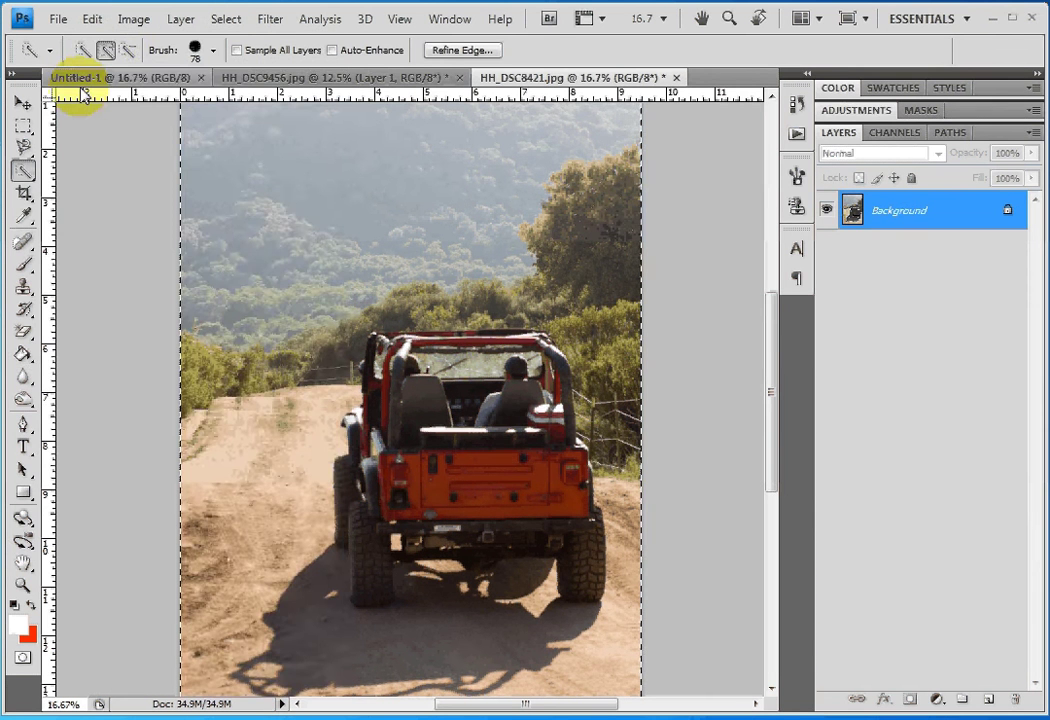
{"action": "left_click", "coordinate": [85, 79]}
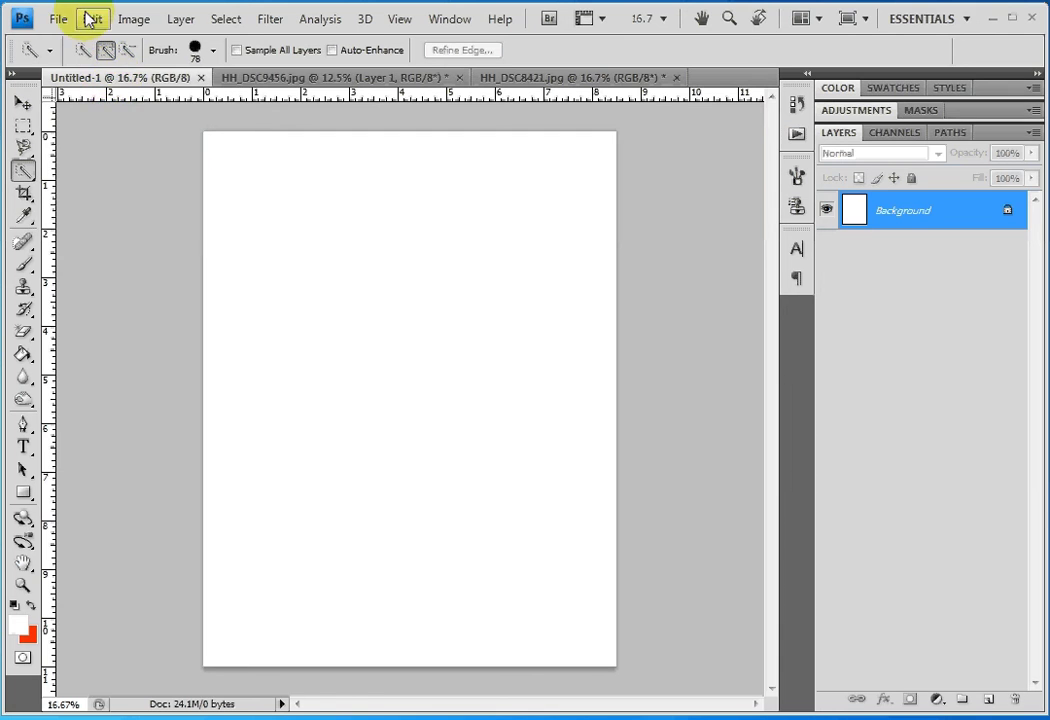
{"action": "left_click", "coordinate": [88, 20]}
{"action": "left_click", "coordinate": [118, 188]}
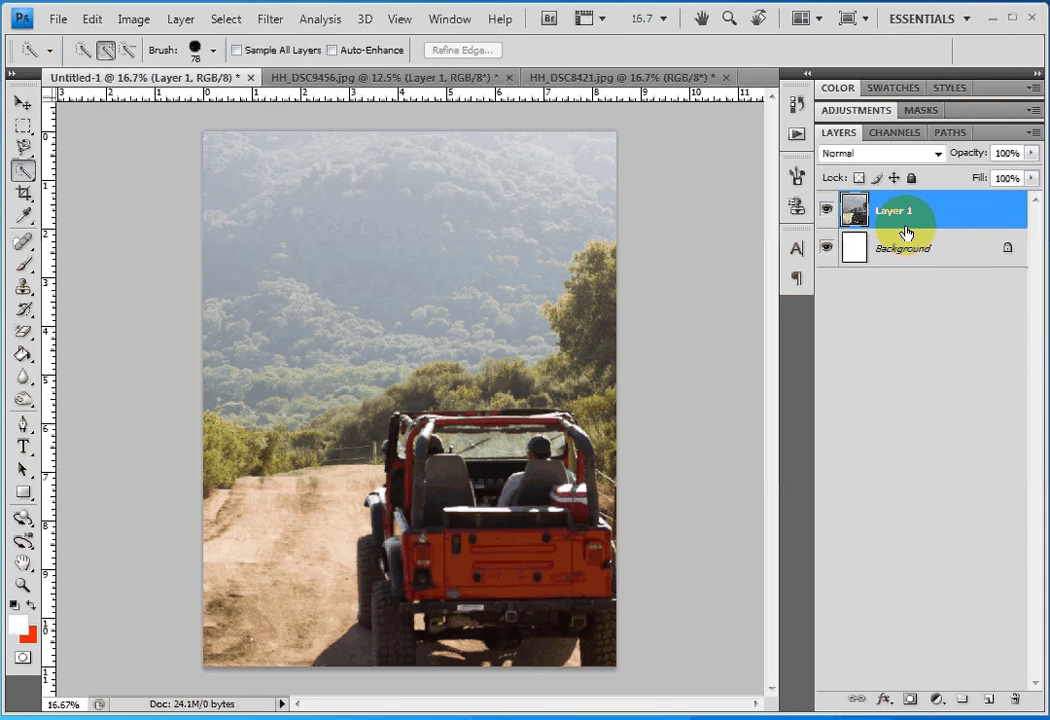
Step: Select the whole canvas of HH_DSC9456.jpg and try to copy it from Layer 1
{"action": "key", "text": "ctrl+Tab"}
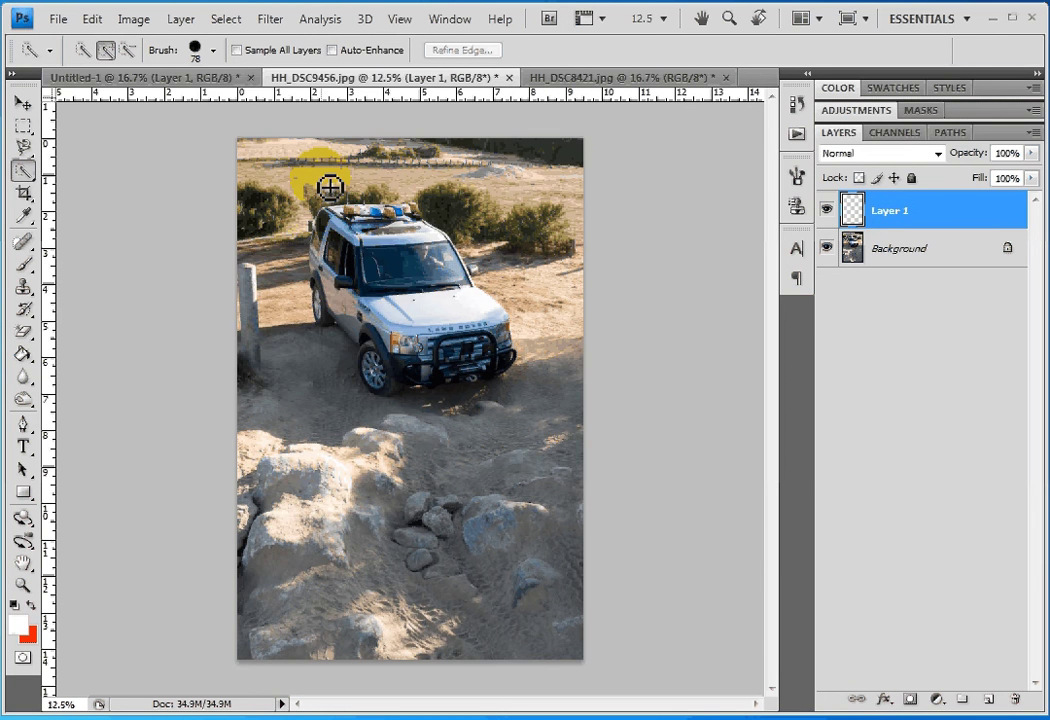
{"action": "left_click", "coordinate": [226, 19]}
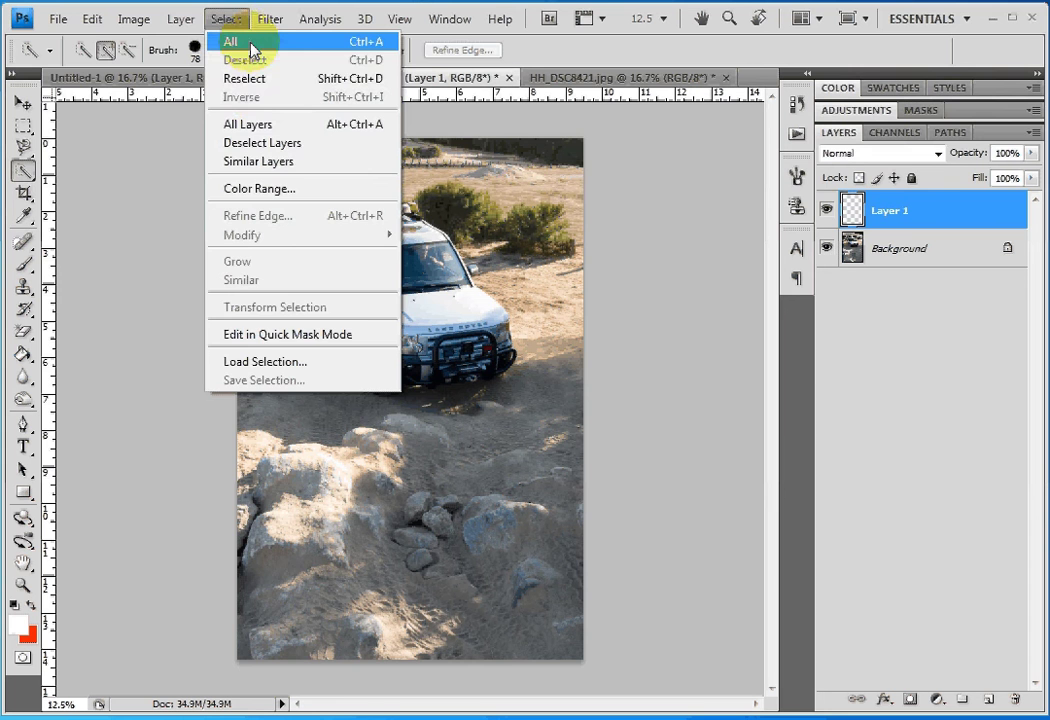
{"action": "left_click", "coordinate": [253, 50]}
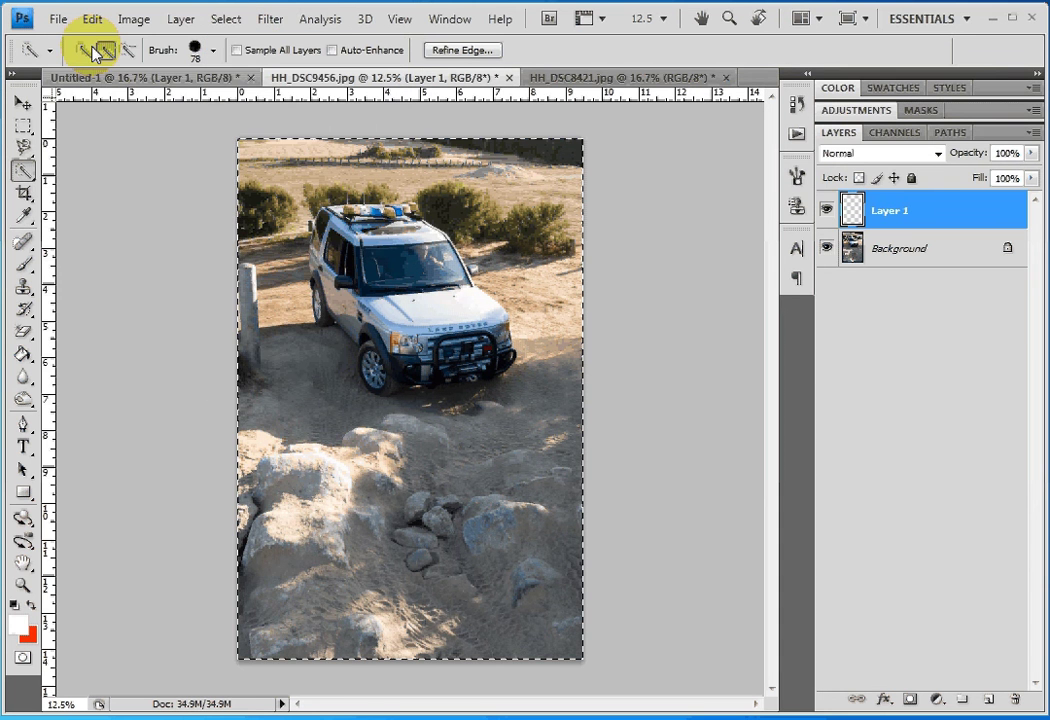
{"action": "left_click", "coordinate": [92, 19]}
{"action": "left_click", "coordinate": [150, 153]}
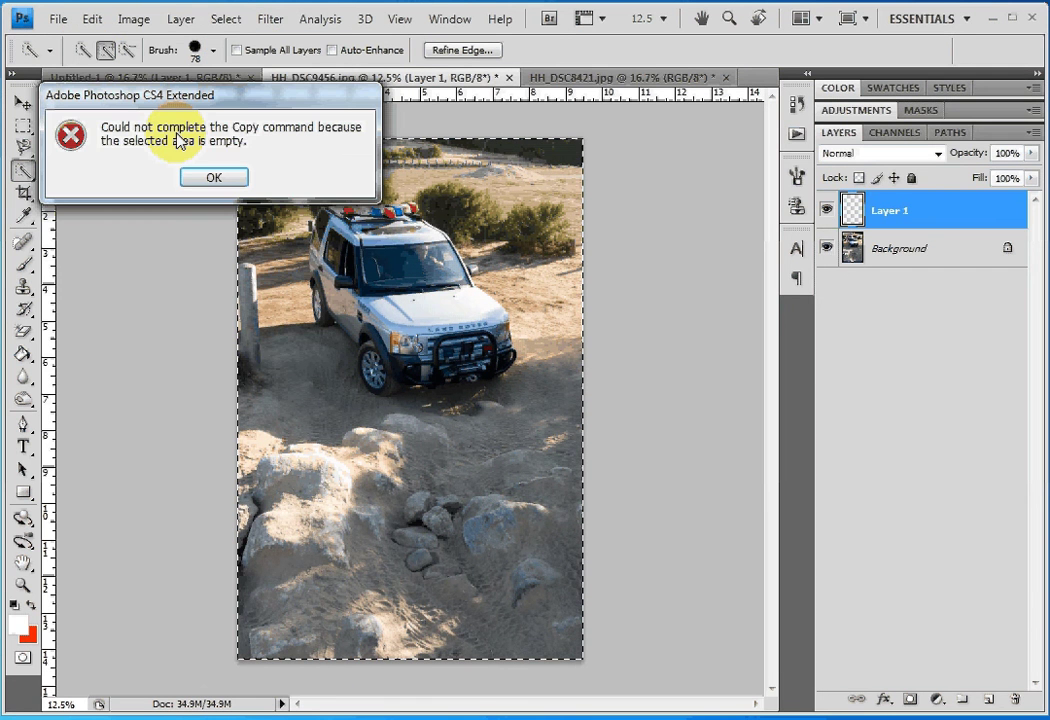
{"action": "left_click", "coordinate": [214, 178]}
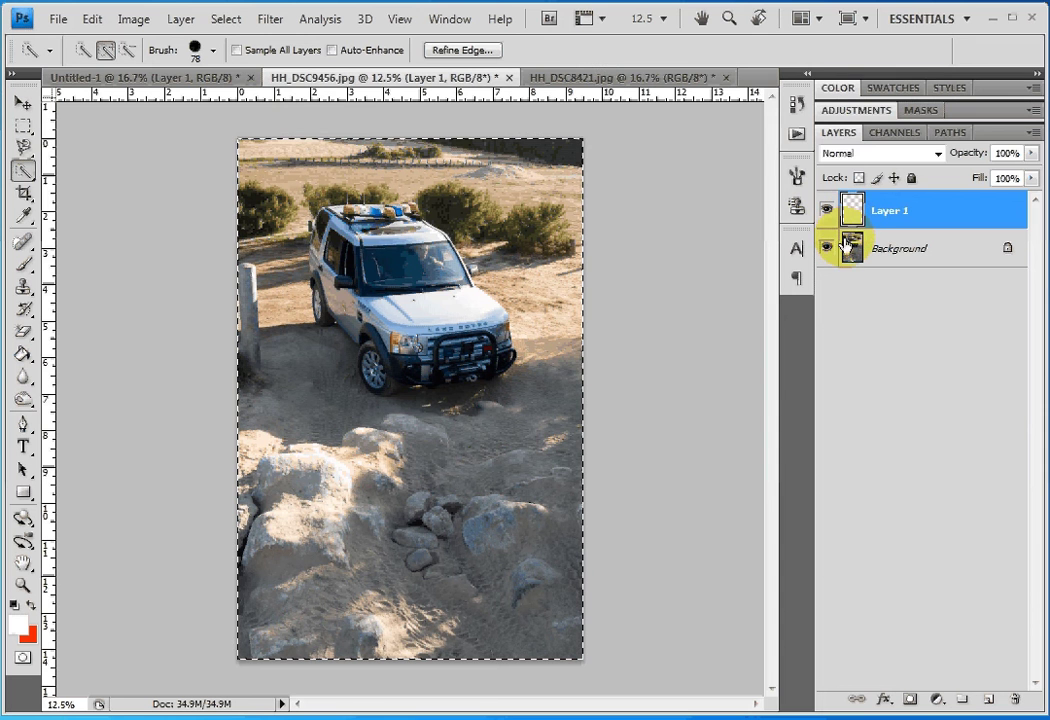
Step: Copy the selected canvas from the Background layer of HH_DSC9456.jpg and paste it into Untitled-1
{"action": "left_click", "coordinate": [858, 214]}
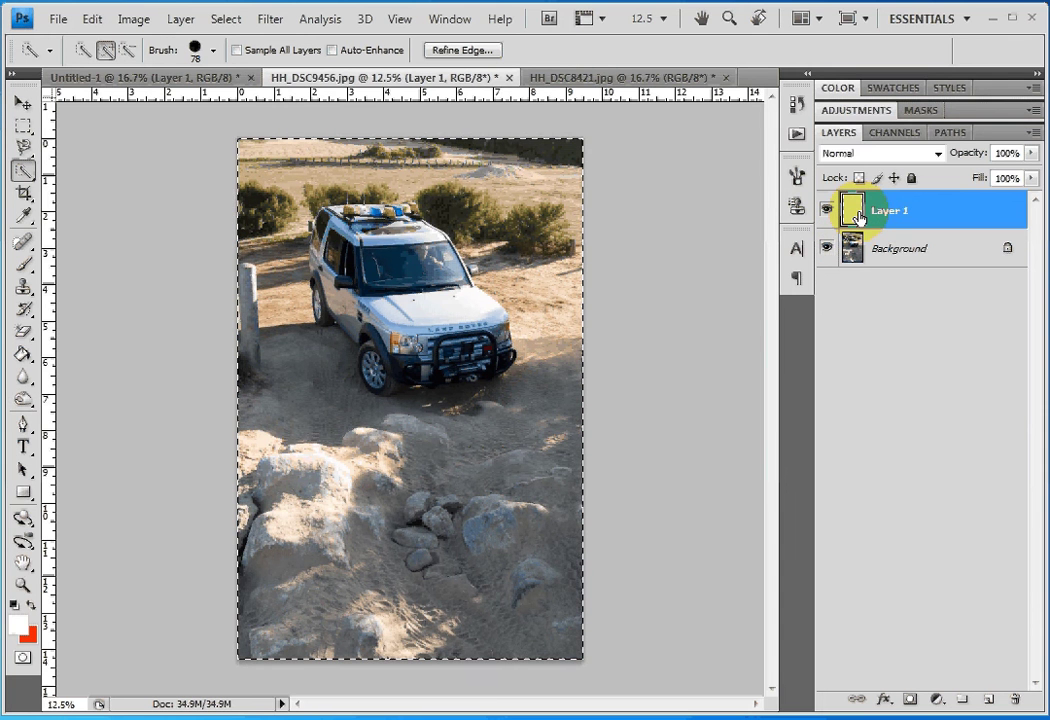
{"action": "left_click", "coordinate": [859, 250], "text": "ctrl"}
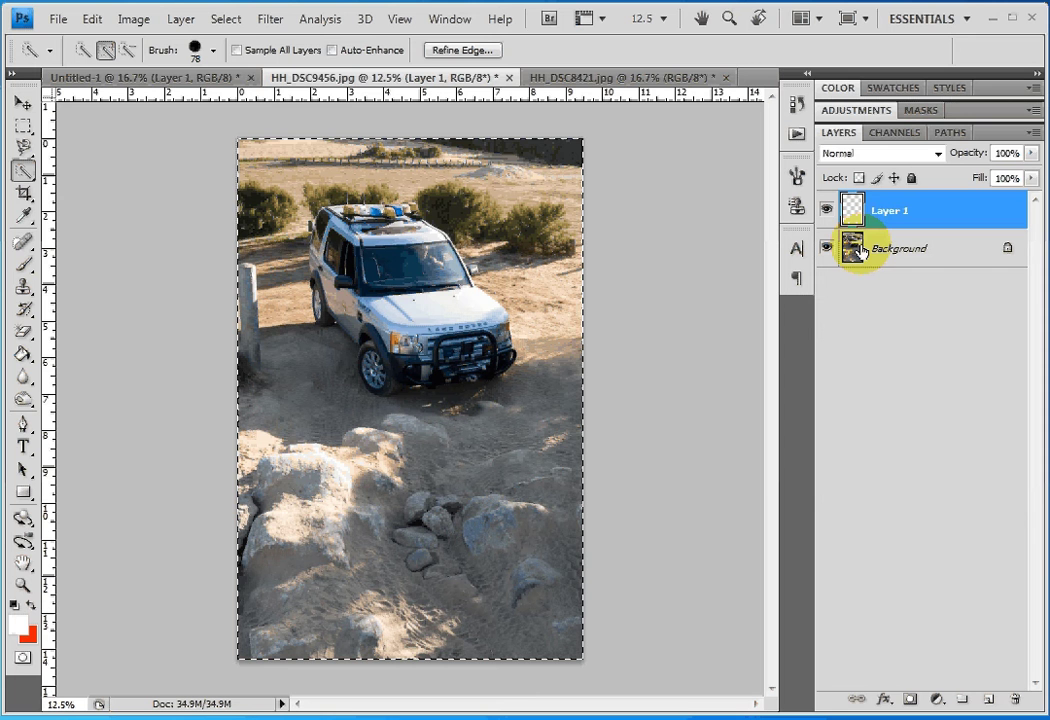
{"action": "left_click", "coordinate": [878, 215]}
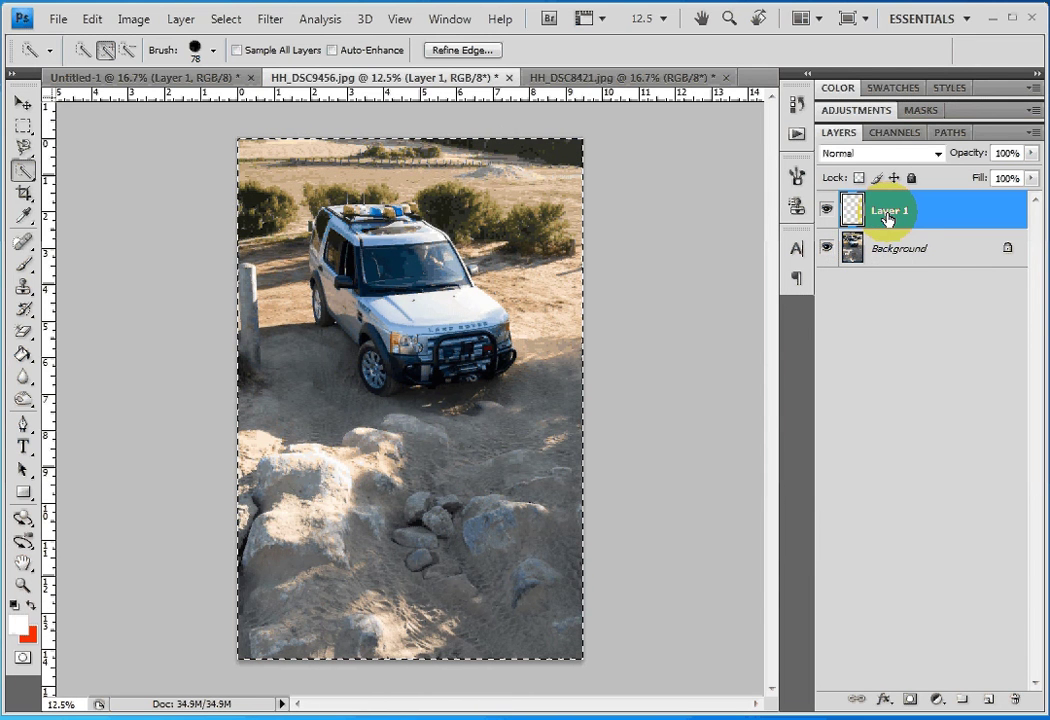
{"action": "left_click", "coordinate": [876, 226]}
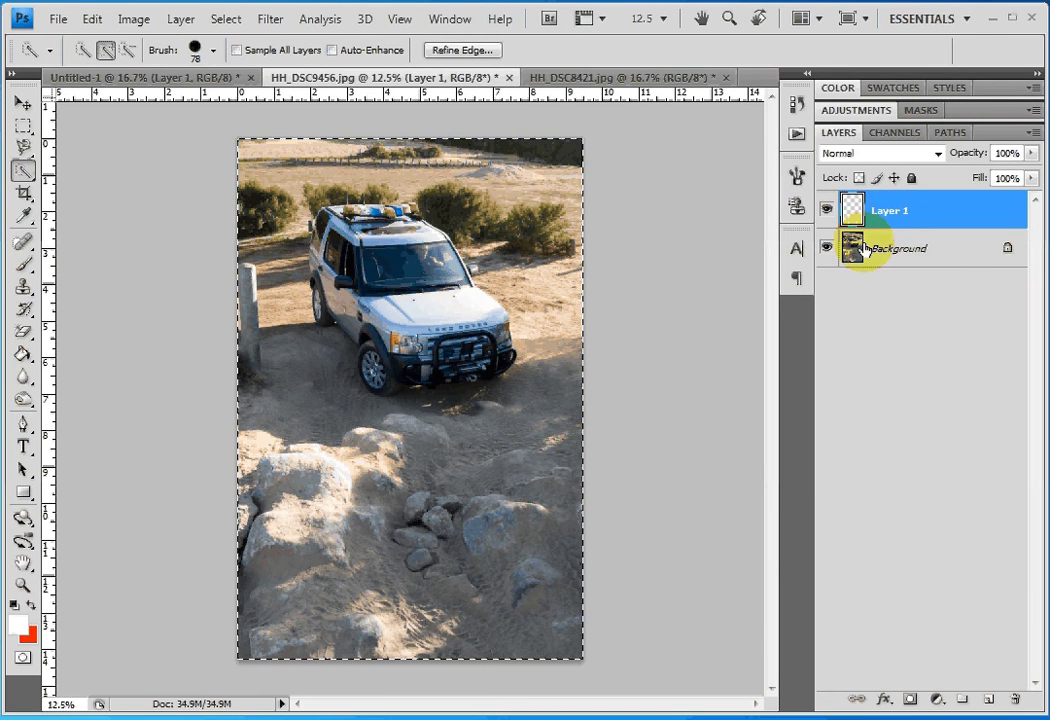
{"action": "left_click", "coordinate": [893, 255]}
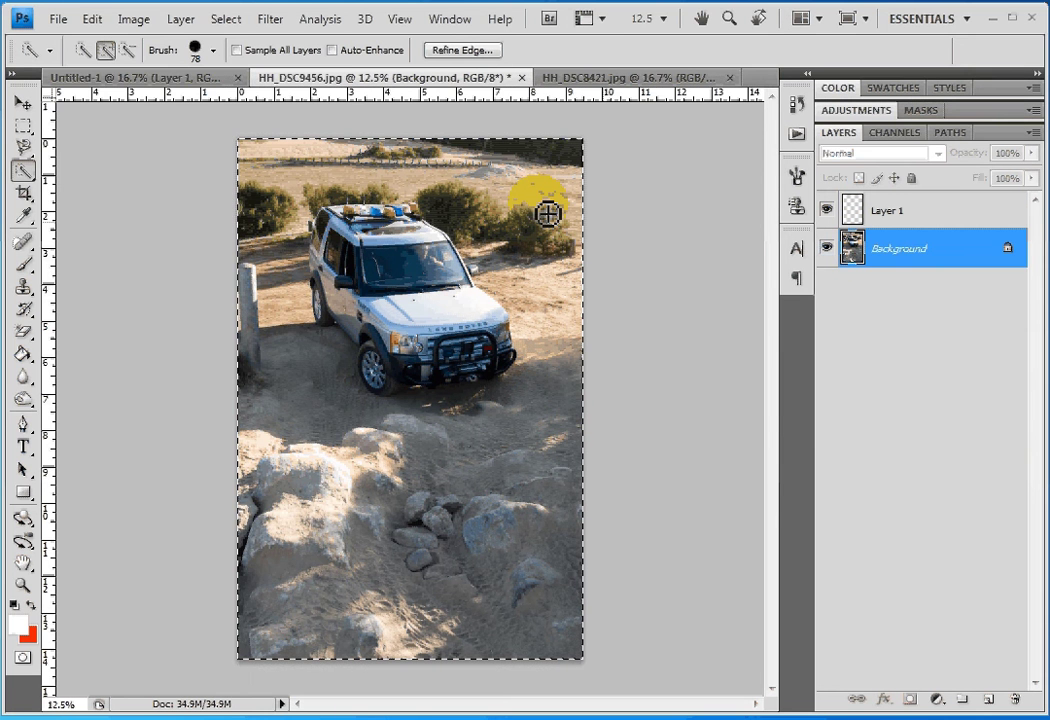
{"action": "left_click", "coordinate": [91, 19]}
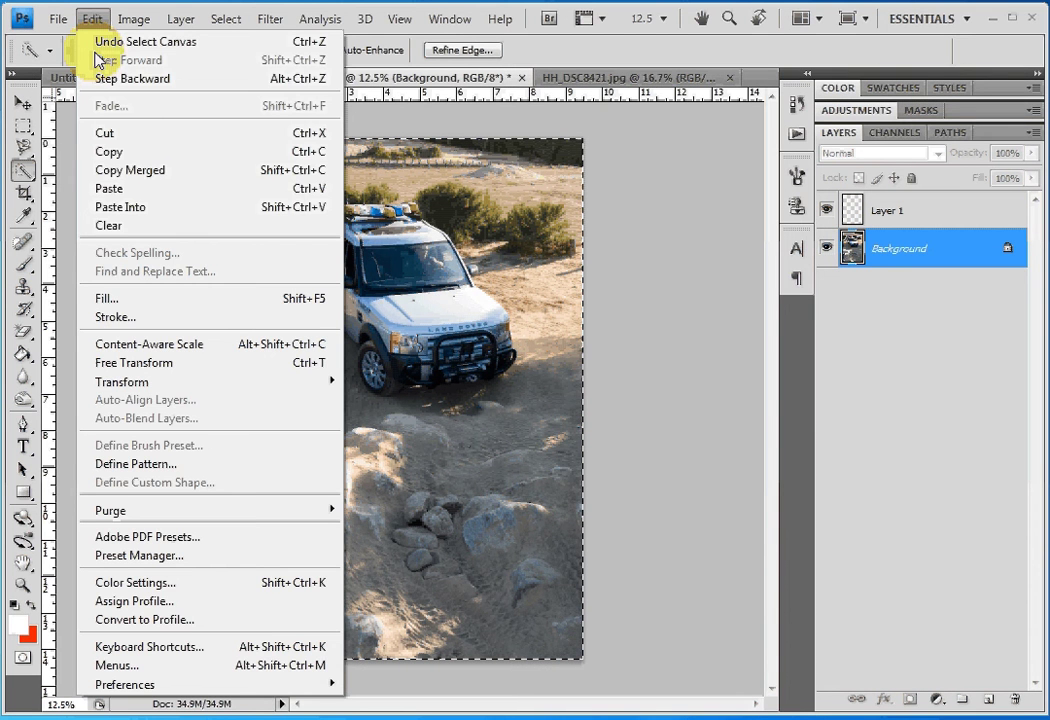
{"action": "left_click", "coordinate": [128, 152]}
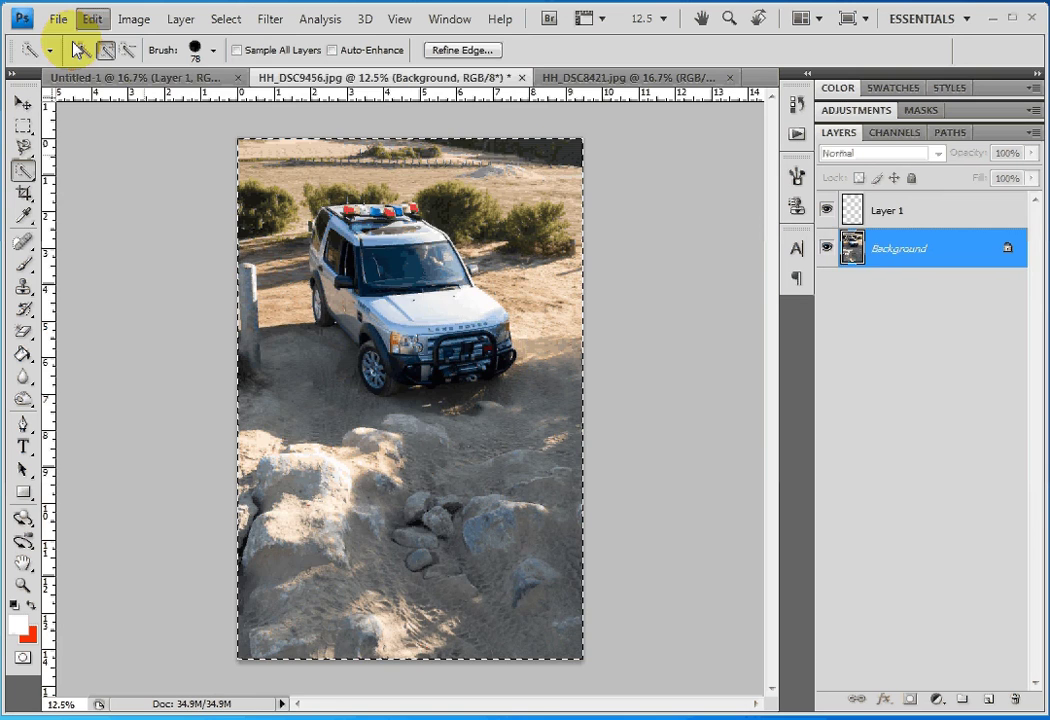
{"action": "left_click", "coordinate": [82, 77]}
{"action": "left_click", "coordinate": [92, 20]}
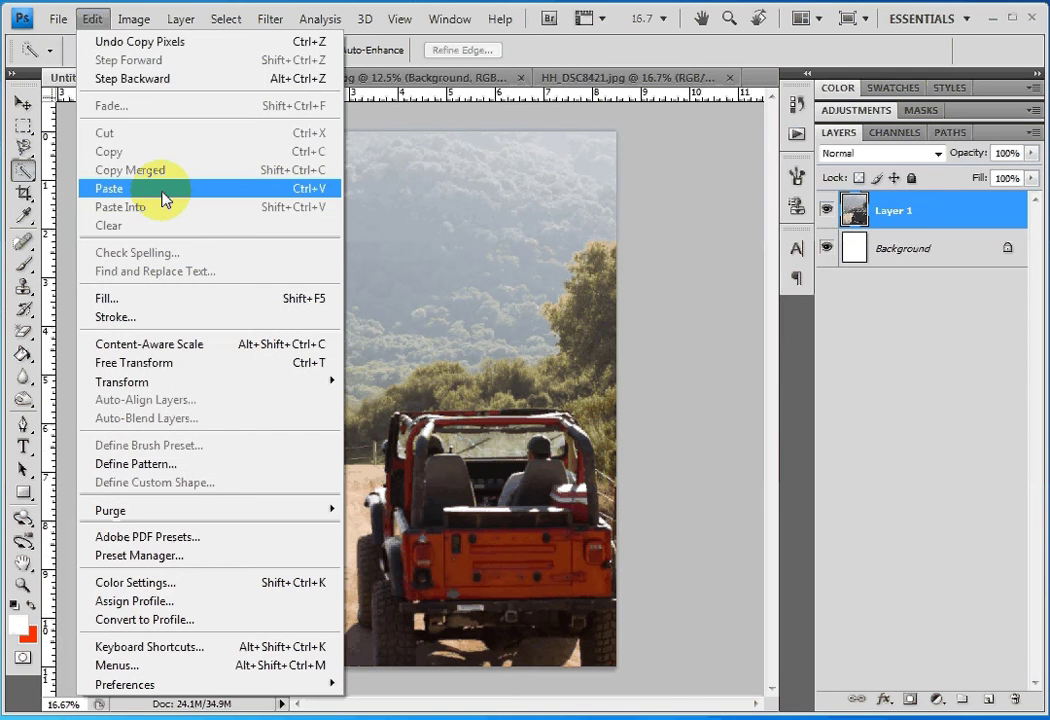
{"action": "left_click", "coordinate": [165, 190]}
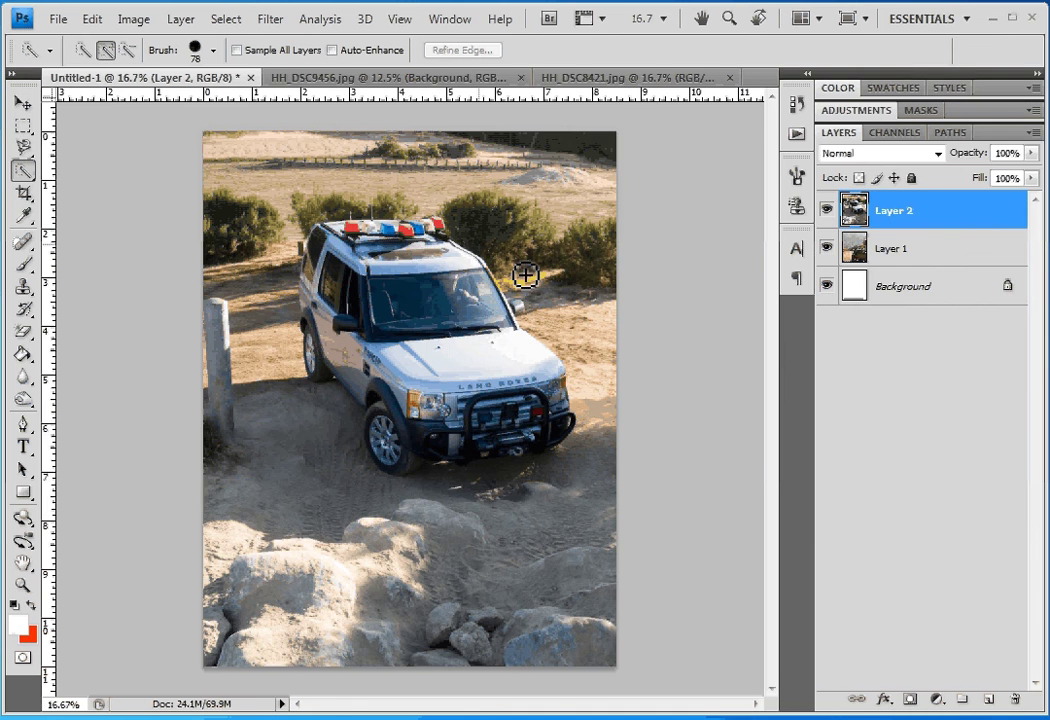
Step: Toggle the visibility of Layer 2 and Layer 1 to compare the two pasted photos, leaving both layers shown
{"action": "left_click", "coordinate": [827, 210]}
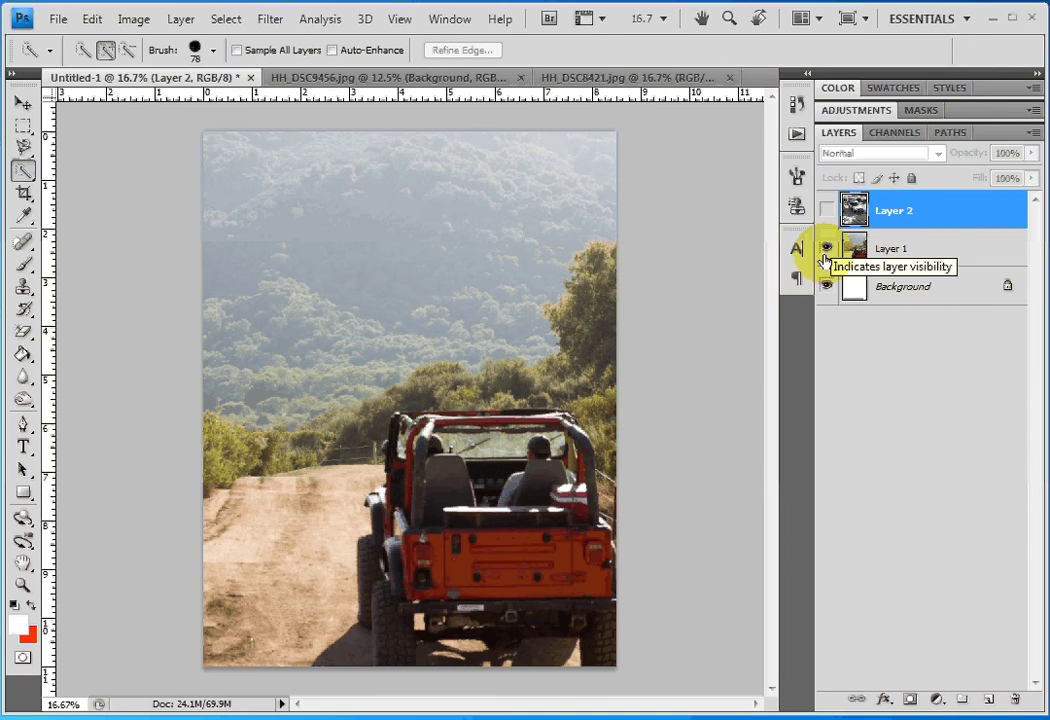
{"action": "left_click", "coordinate": [826, 248]}
{"action": "left_click", "coordinate": [827, 210]}
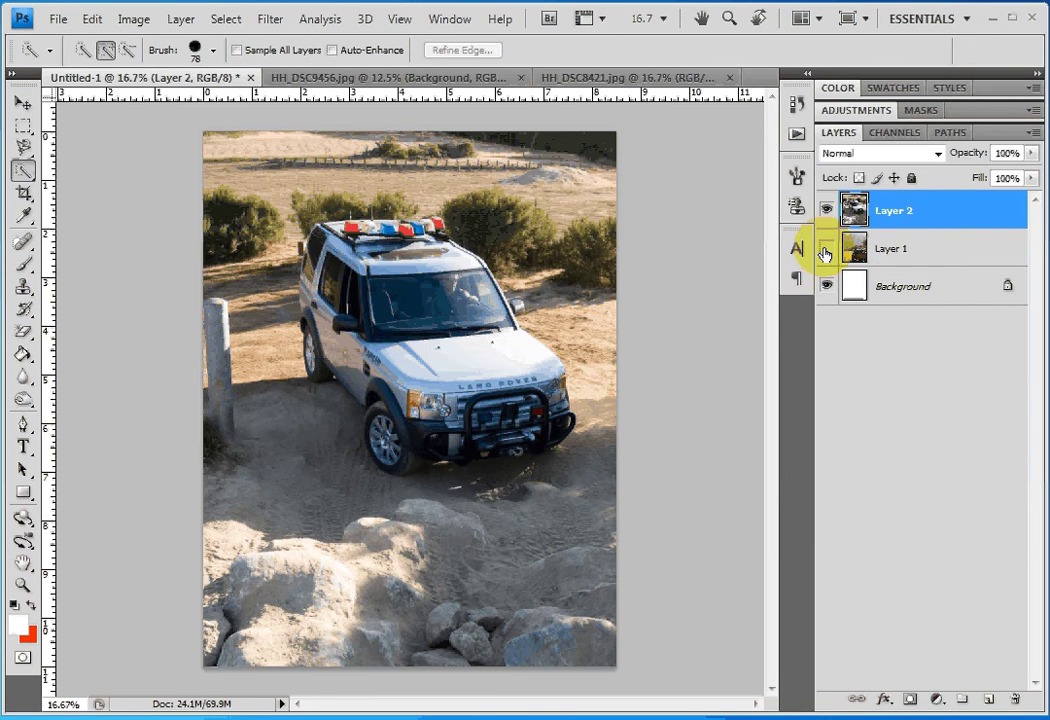
{"action": "left_click", "coordinate": [826, 249]}
{"action": "left_click", "coordinate": [827, 211]}
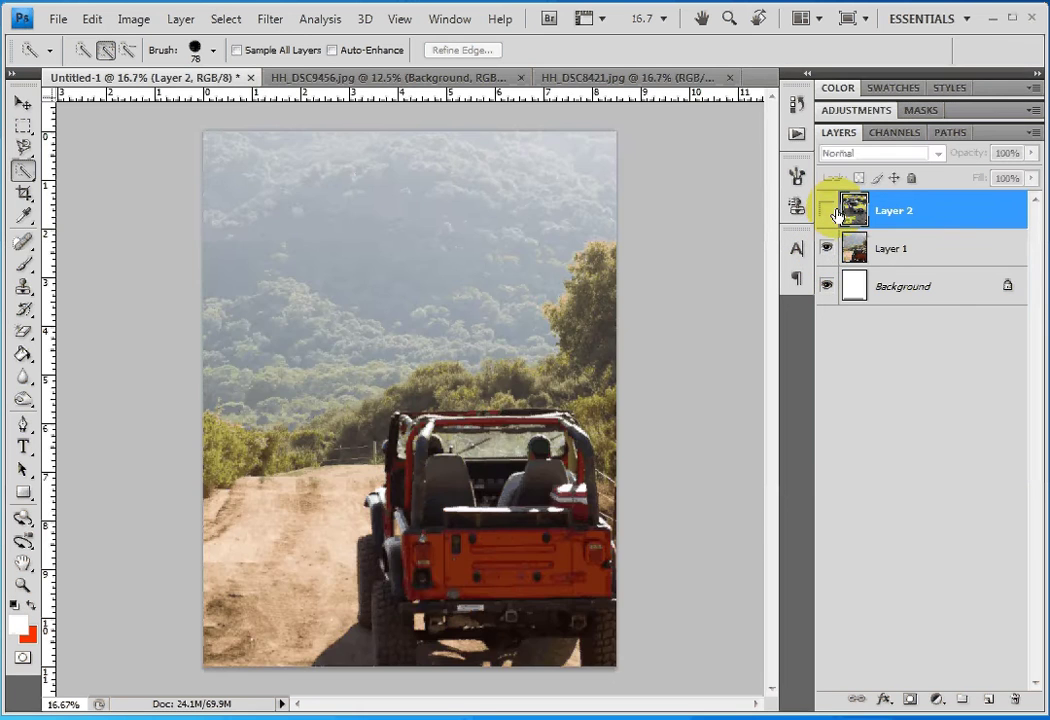
{"action": "left_click", "coordinate": [827, 210]}
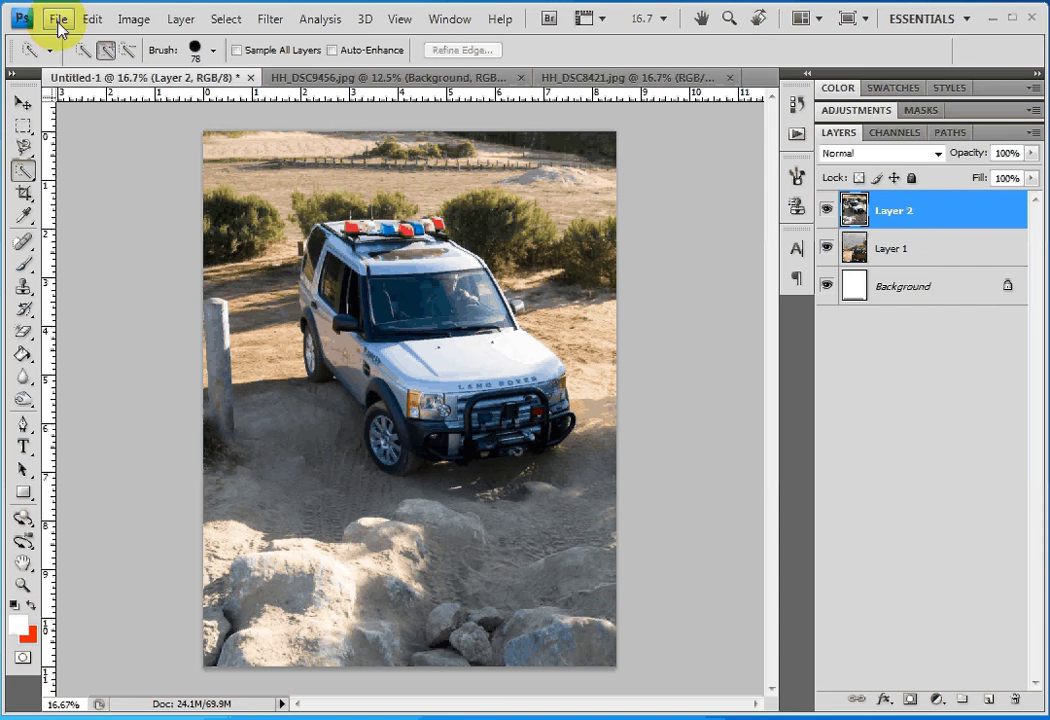
Step: Scale Layer 2 down proportionally to about 54%, keeping it in the upper-left corner of the canvas
{"action": "left_click", "coordinate": [92, 19]}
{"action": "mouse_move", "coordinate": [175, 383]}
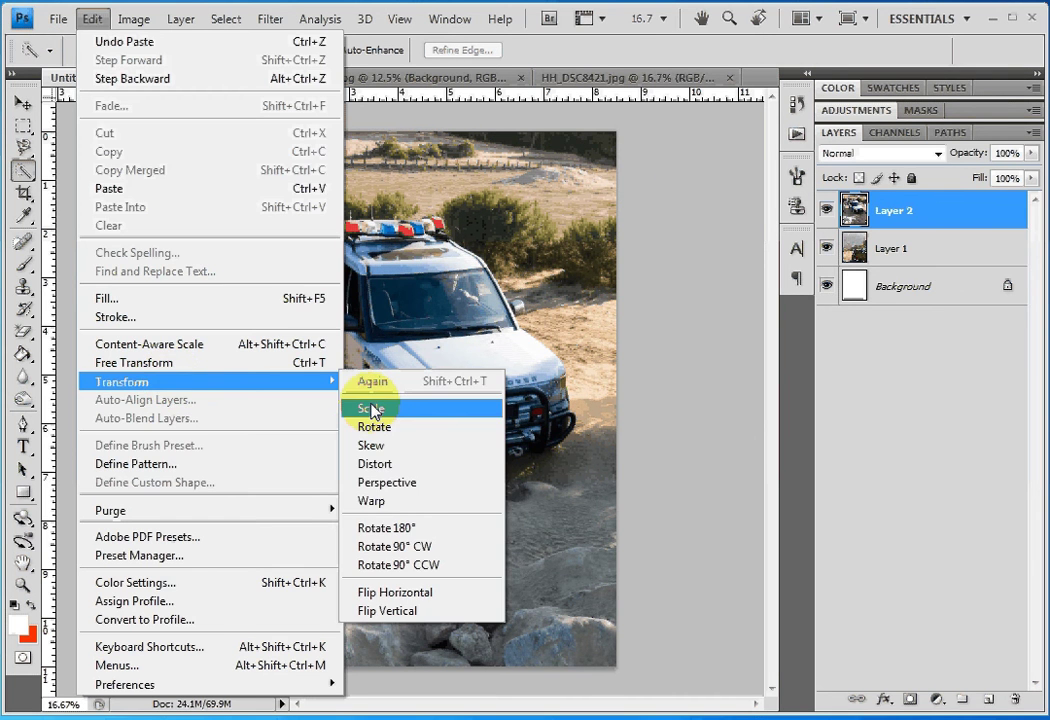
{"action": "left_click", "coordinate": [372, 408]}
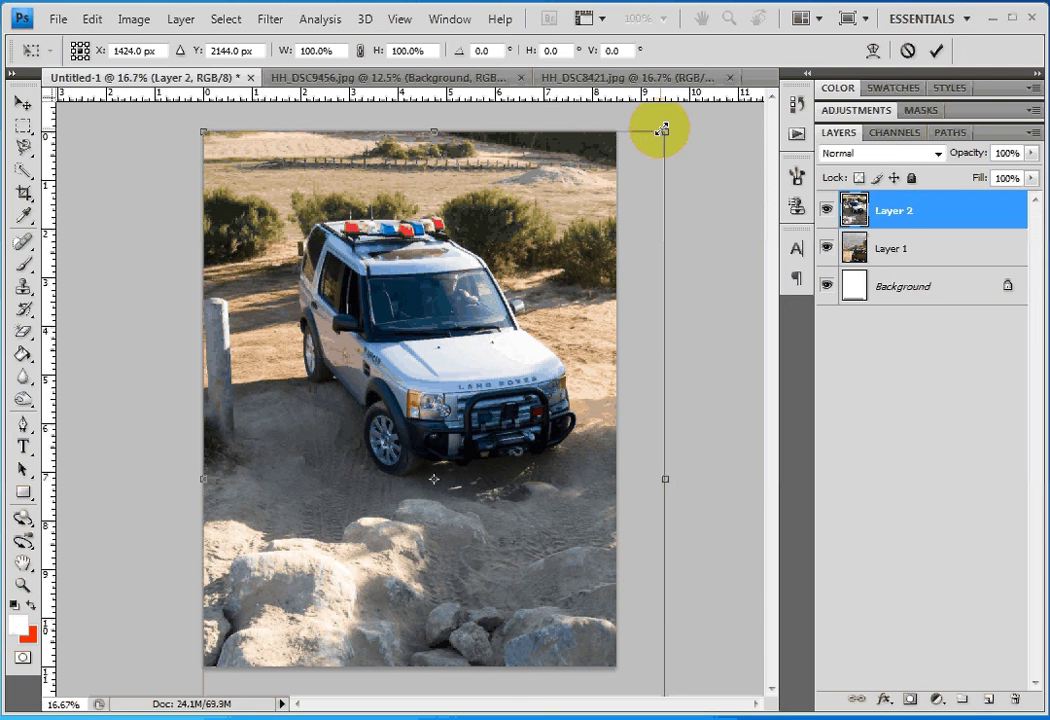
{"action": "left_click_drag", "start_coordinate": [663, 130], "coordinate": [449, 276]}
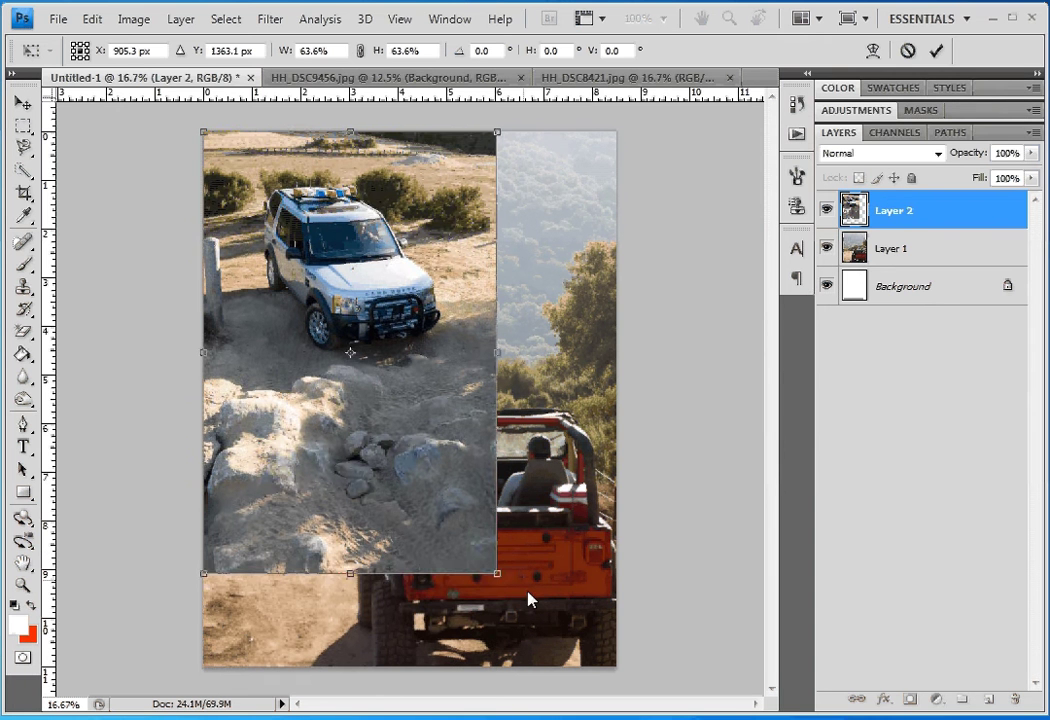
{"action": "left_click_drag", "start_coordinate": [497, 573], "coordinate": [429, 523]}
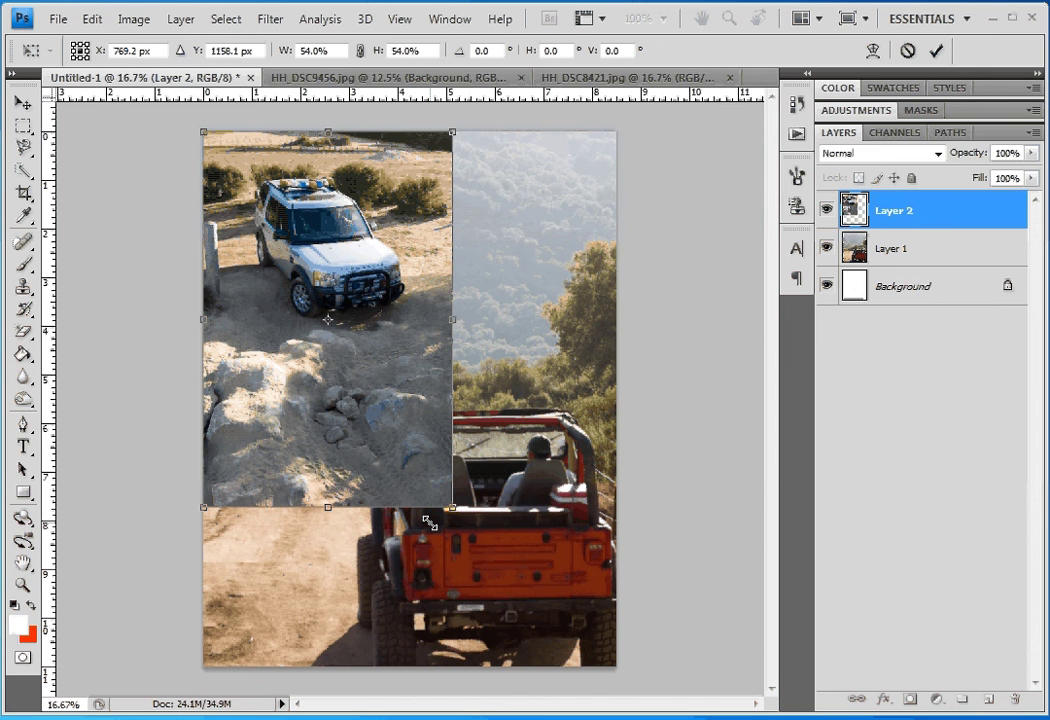
{"action": "key", "text": "w"}
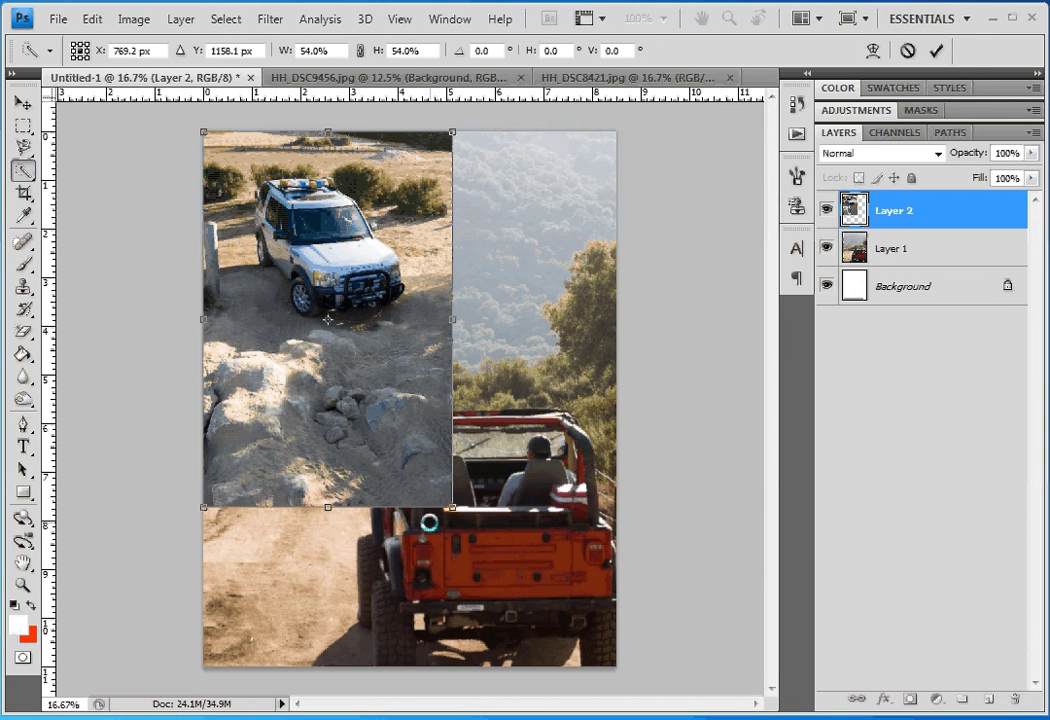
{"action": "key", "text": "Return"}
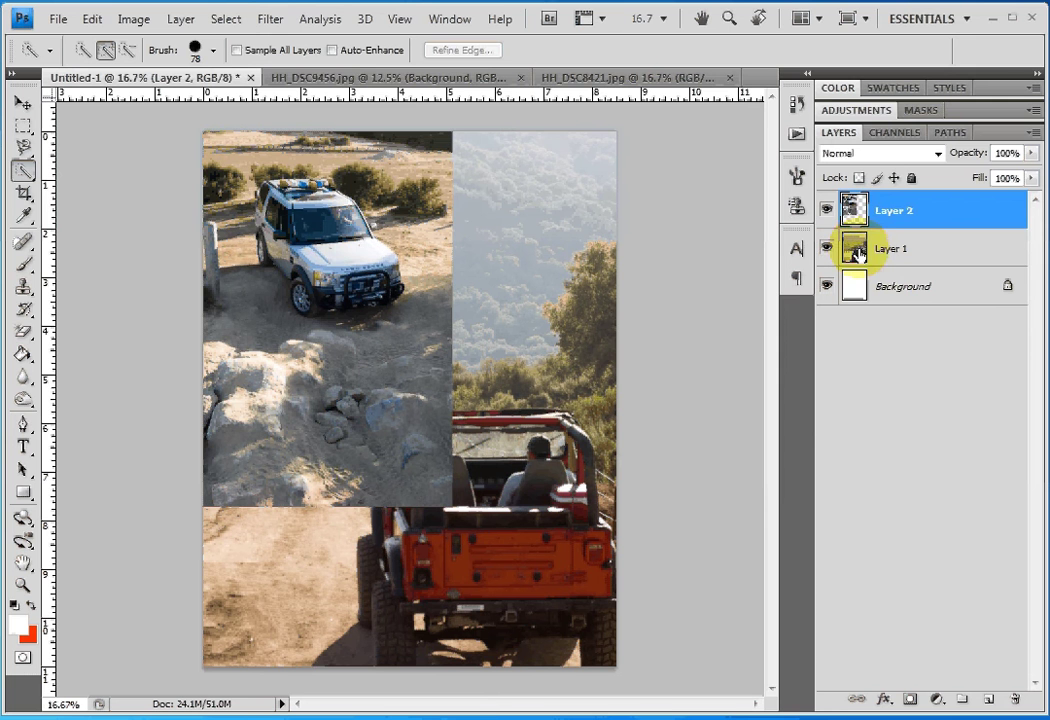
Step: Scale Layer 1 down proportionally to about 71.4% and position it toward the lower-right corner of the canvas
{"action": "left_click", "coordinate": [857, 253]}
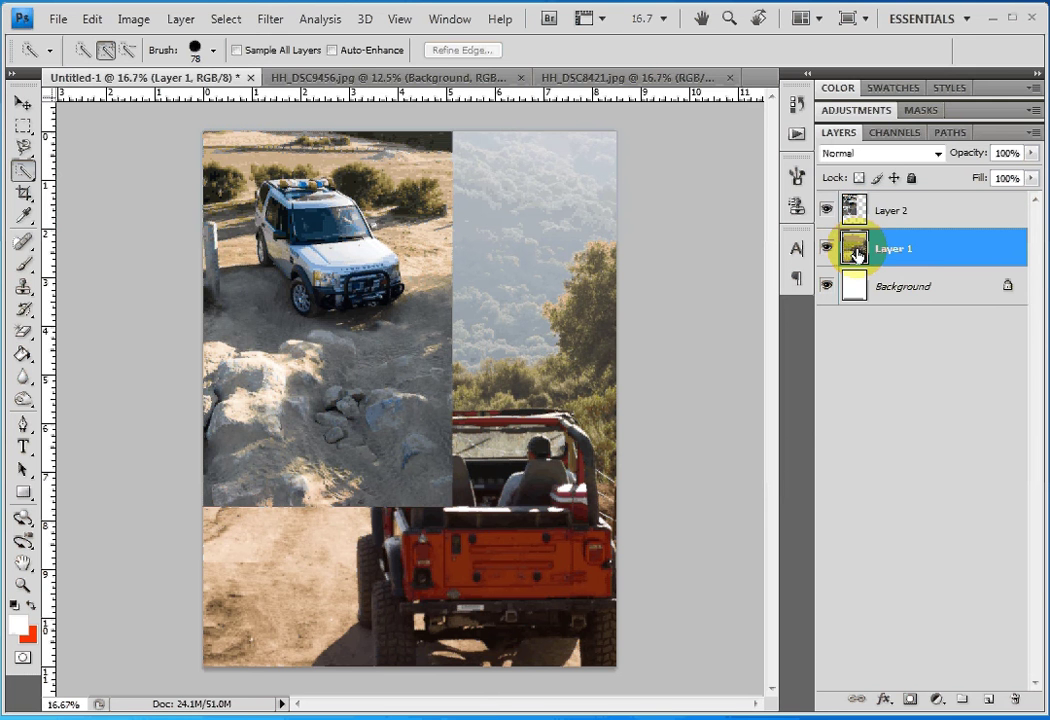
{"action": "left_click", "coordinate": [92, 19]}
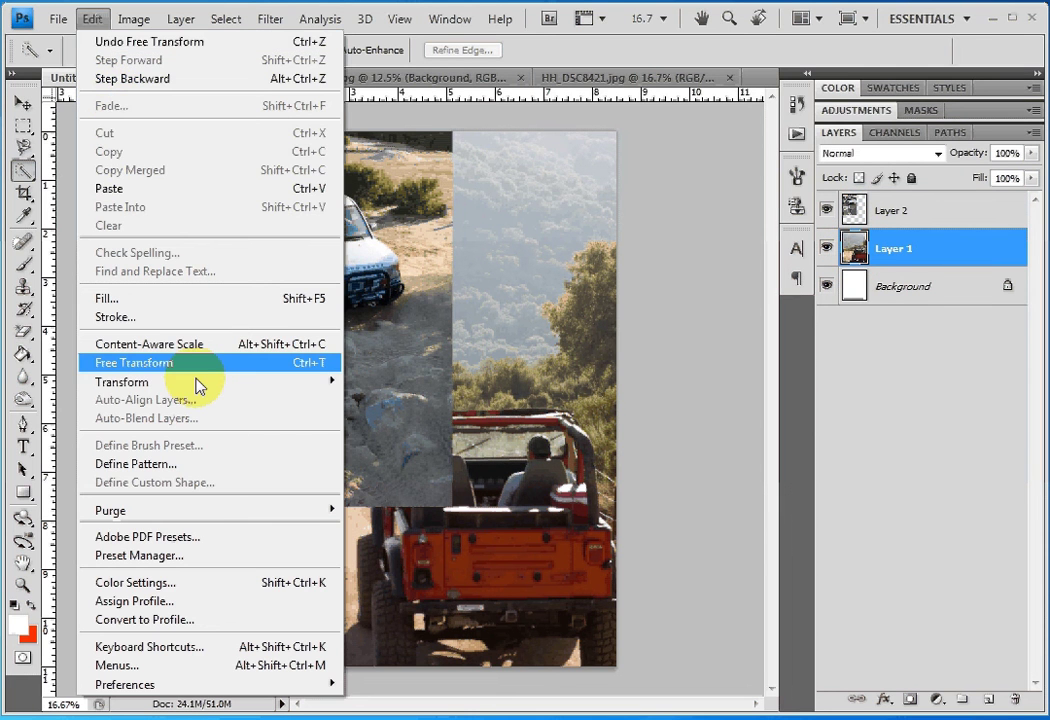
{"action": "mouse_move", "coordinate": [197, 384]}
{"action": "left_click", "coordinate": [404, 409]}
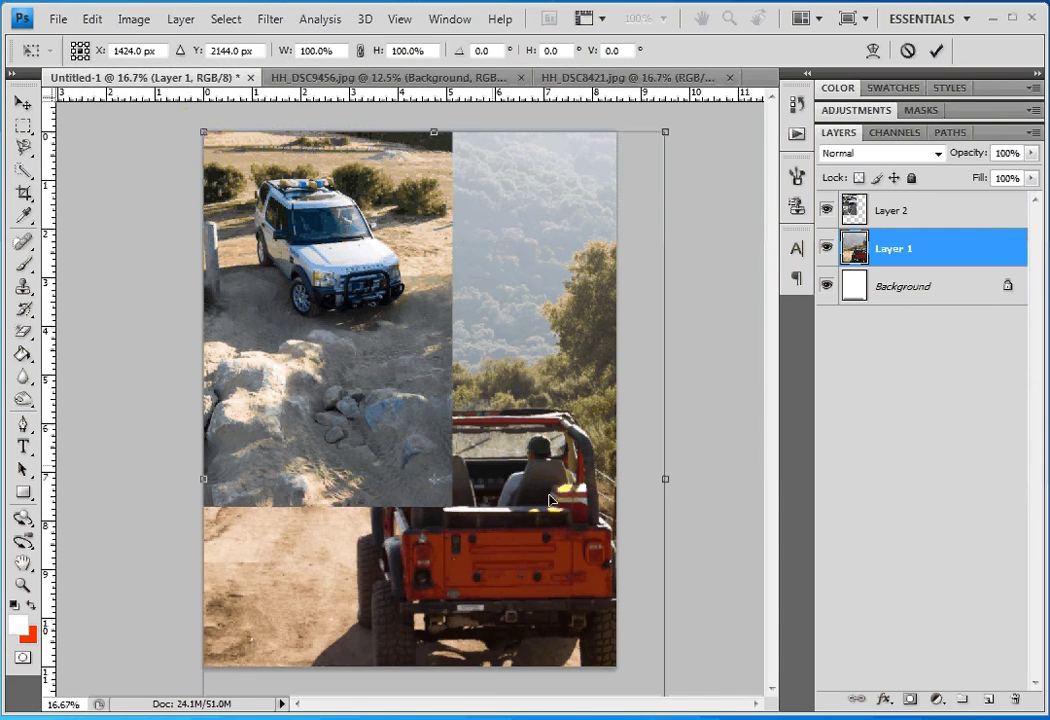
{"action": "left_click_drag", "start_coordinate": [197, 137], "coordinate": [336, 330]}
{"action": "left_click_drag", "start_coordinate": [490, 479], "coordinate": [463, 336]}
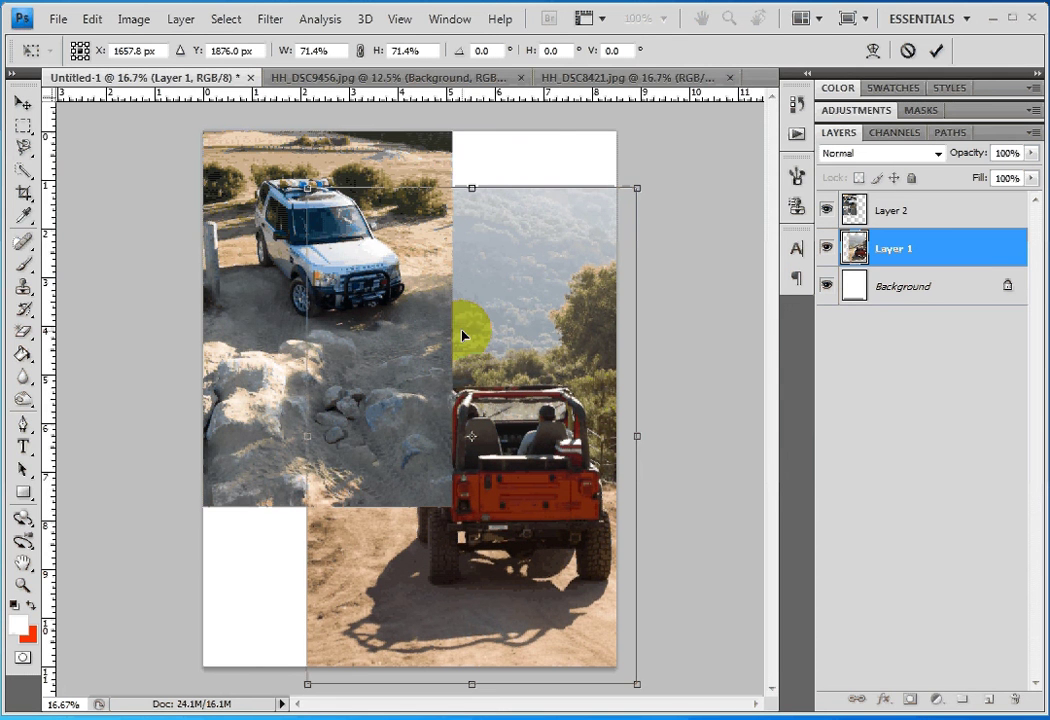
{"action": "key", "text": "w"}
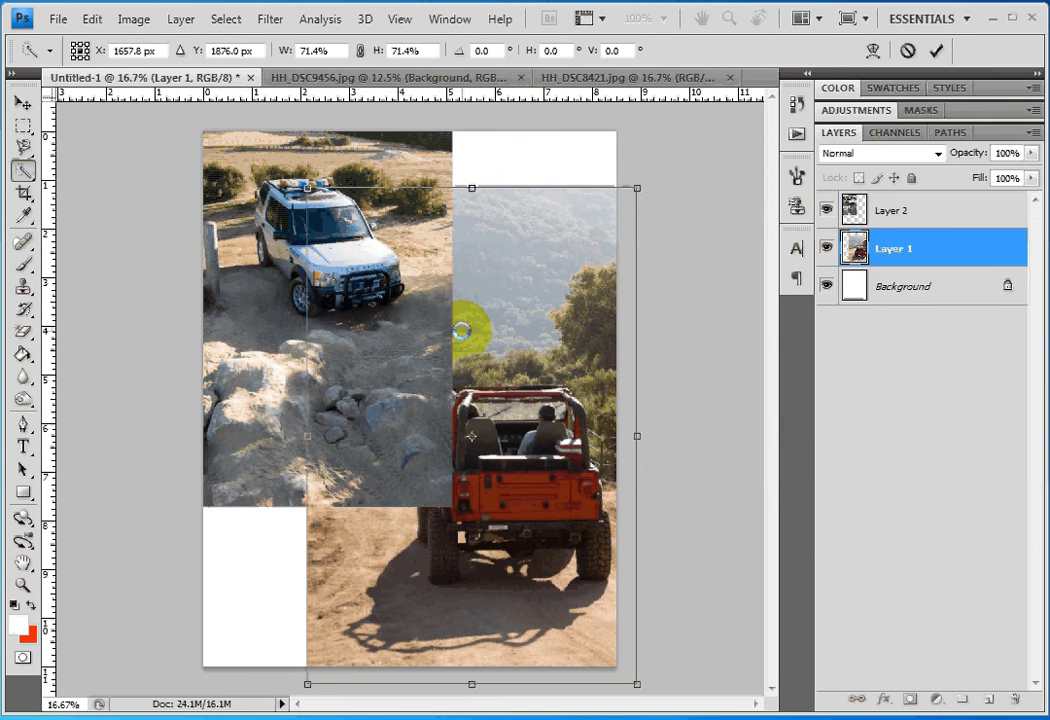
{"action": "key", "text": "Return"}
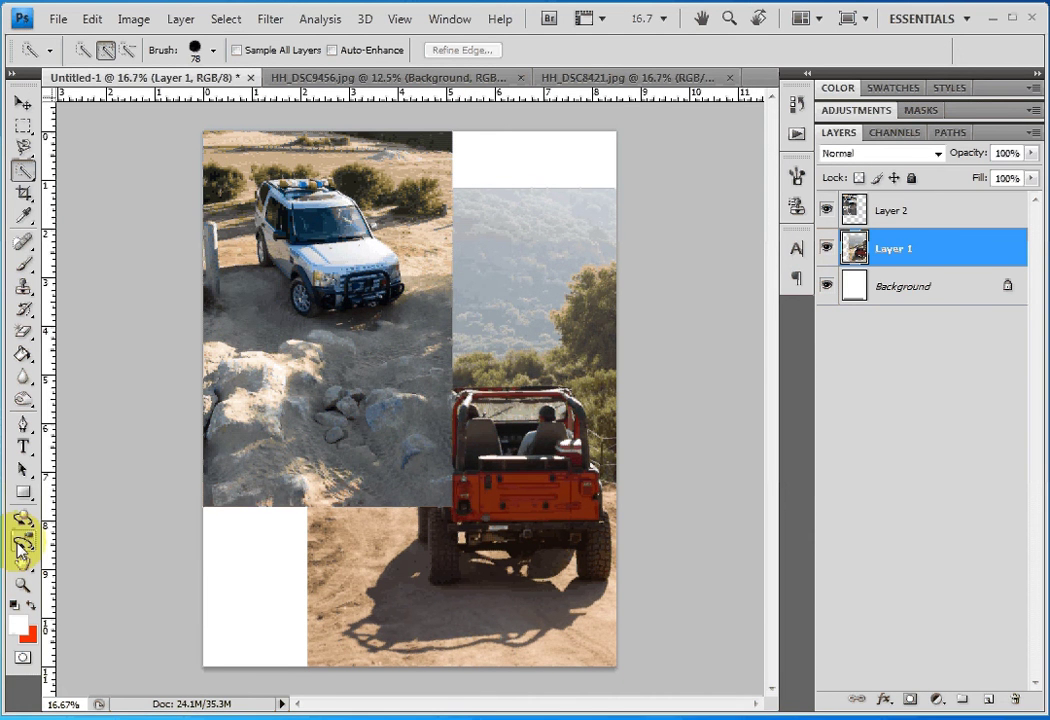
Step: On Layer 2, select the silver Land Rover's body with Quick Selection and subtract the ground below its front bumper
{"action": "left_click", "coordinate": [22, 585]}
{"action": "left_click_drag", "start_coordinate": [210, 271], "coordinate": [498, 494]}
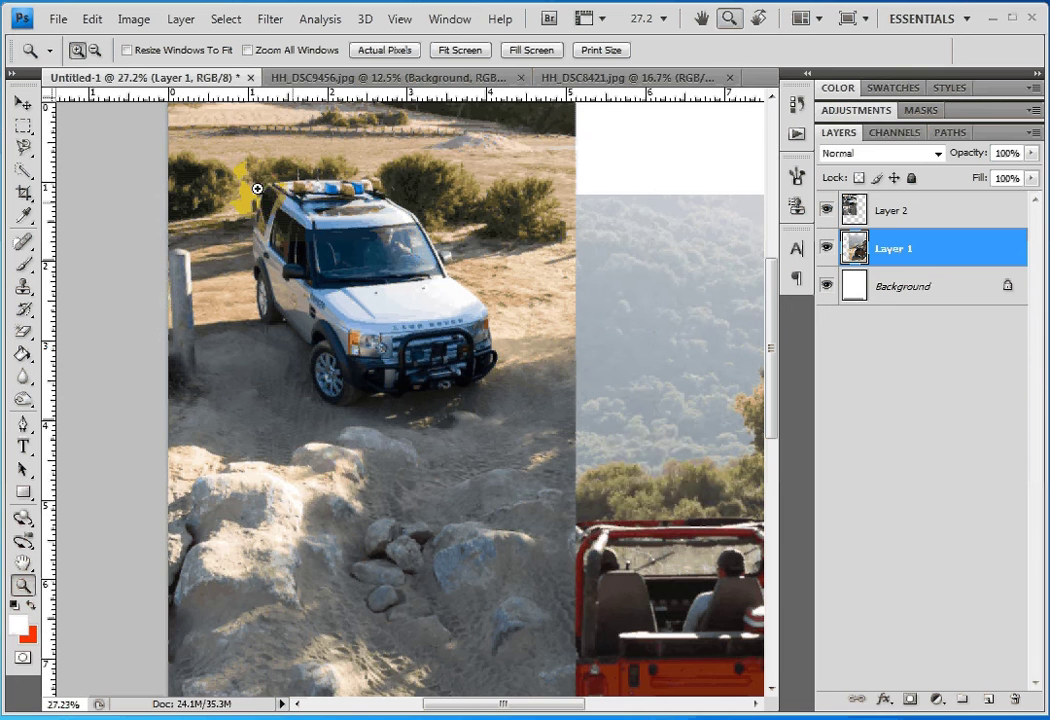
{"action": "left_click_drag", "start_coordinate": [172, 130], "coordinate": [651, 477]}
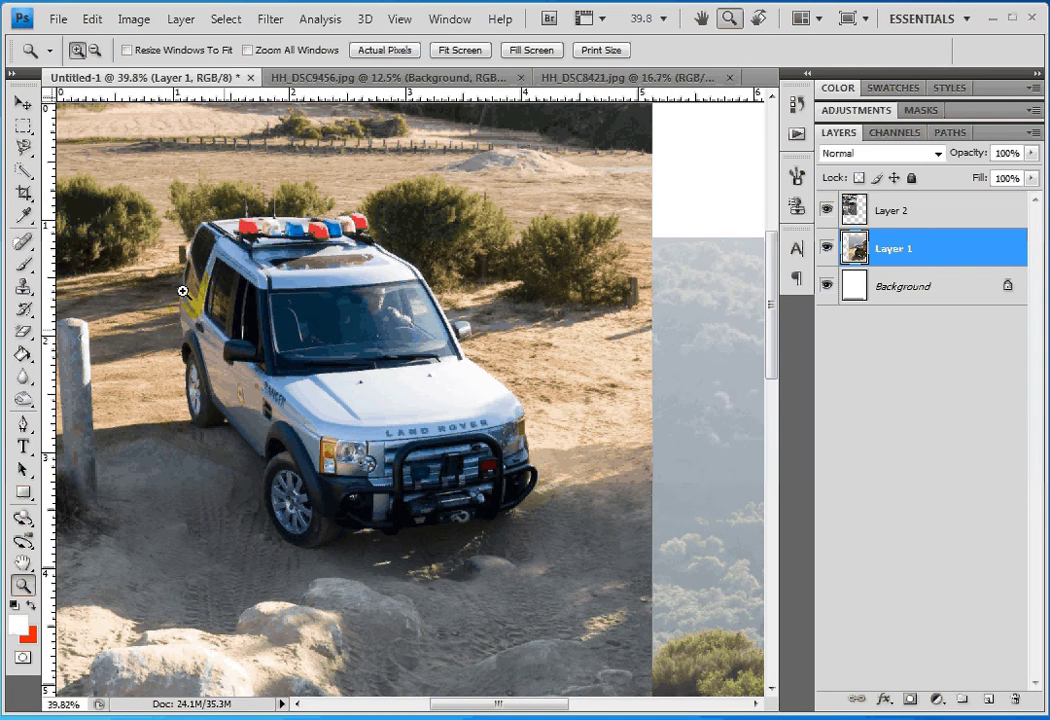
{"action": "left_click", "coordinate": [852, 250]}
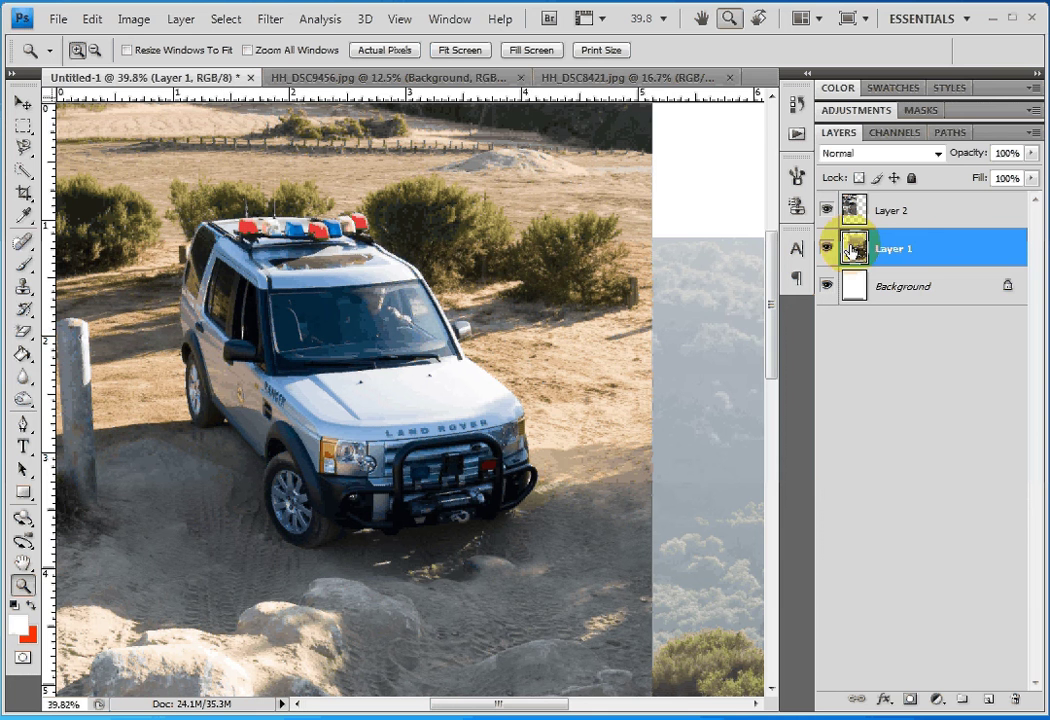
{"action": "left_click_drag", "start_coordinate": [852, 250], "coordinate": [850, 217]}
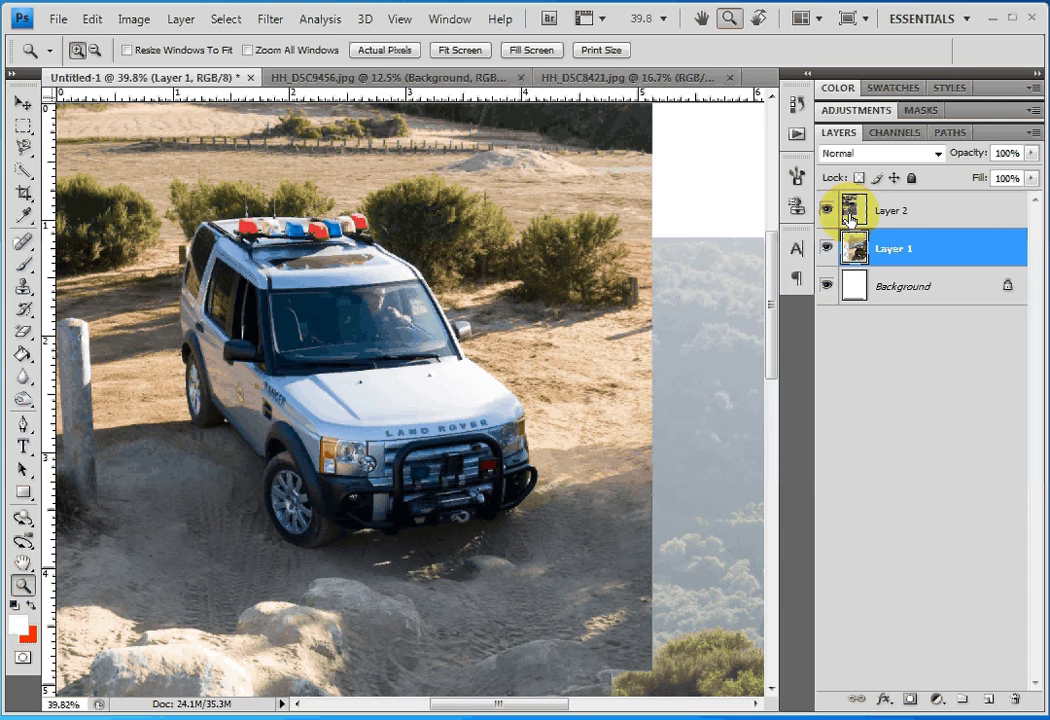
{"action": "left_click", "coordinate": [850, 217]}
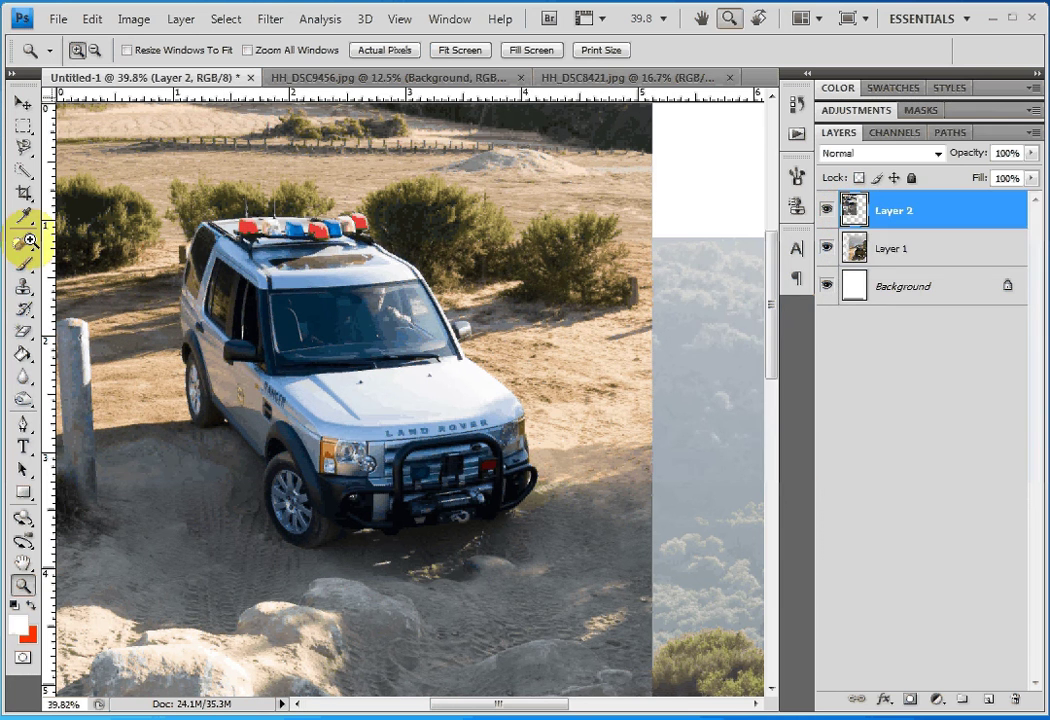
{"action": "left_click", "coordinate": [24, 174]}
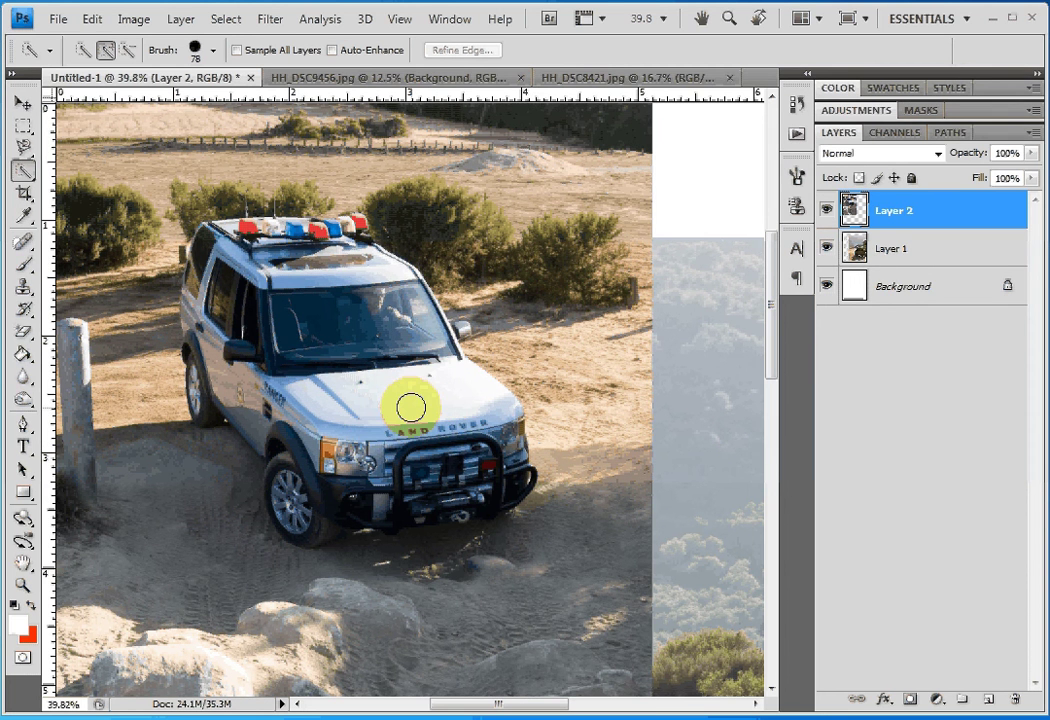
{"action": "left_click_drag", "start_coordinate": [410, 407], "coordinate": [340, 458]}
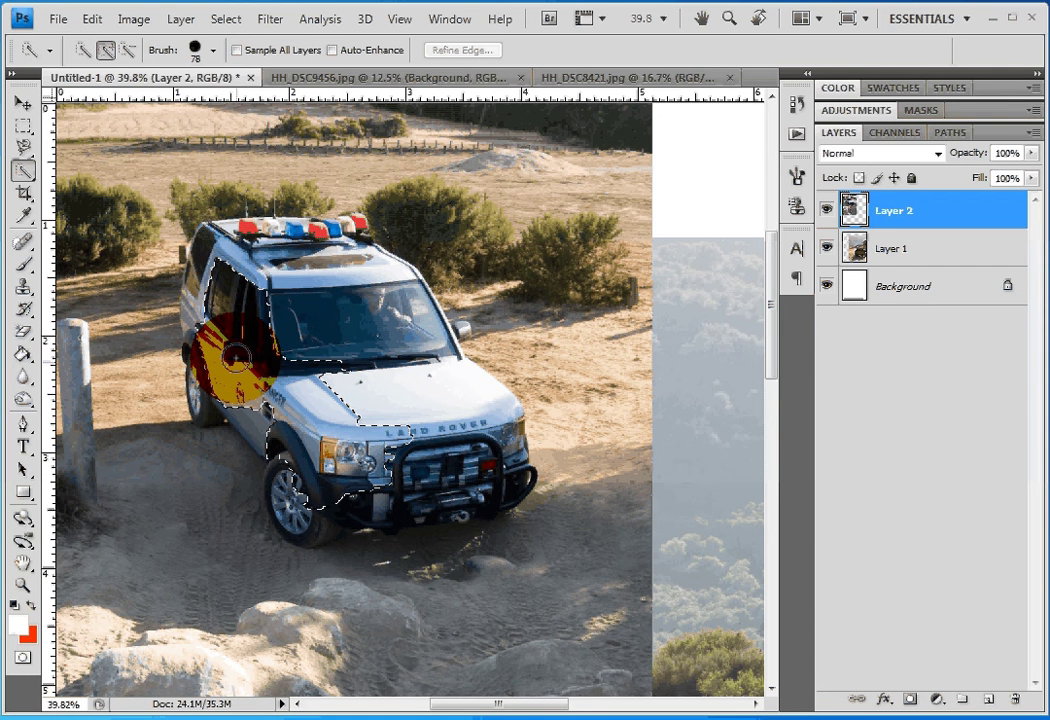
{"action": "mouse_move", "coordinate": [237, 354]}
{"action": "left_mouse_down"}
{"action": "mouse_move", "coordinate": [203, 282]}
{"action": "mouse_move", "coordinate": [288, 230]}
{"action": "mouse_move", "coordinate": [385, 375]}
{"action": "mouse_move", "coordinate": [502, 459]}
{"action": "mouse_move", "coordinate": [406, 503]}
{"action": "mouse_move", "coordinate": [366, 557]}
{"action": "left_mouse_up"}
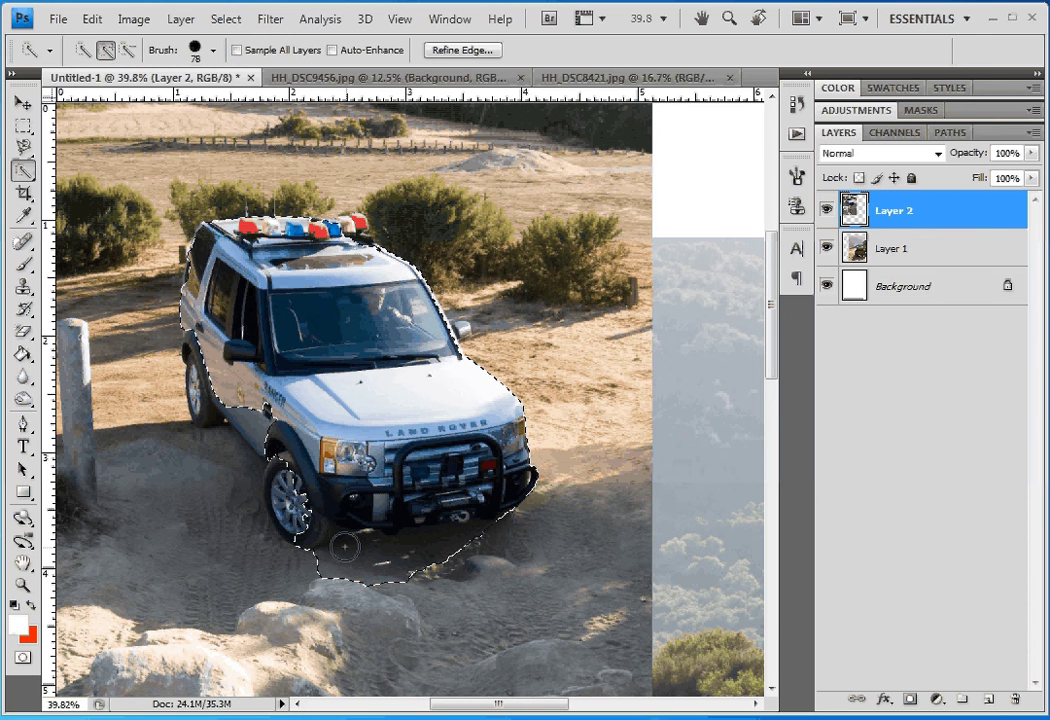
{"action": "key", "text": "alt"}
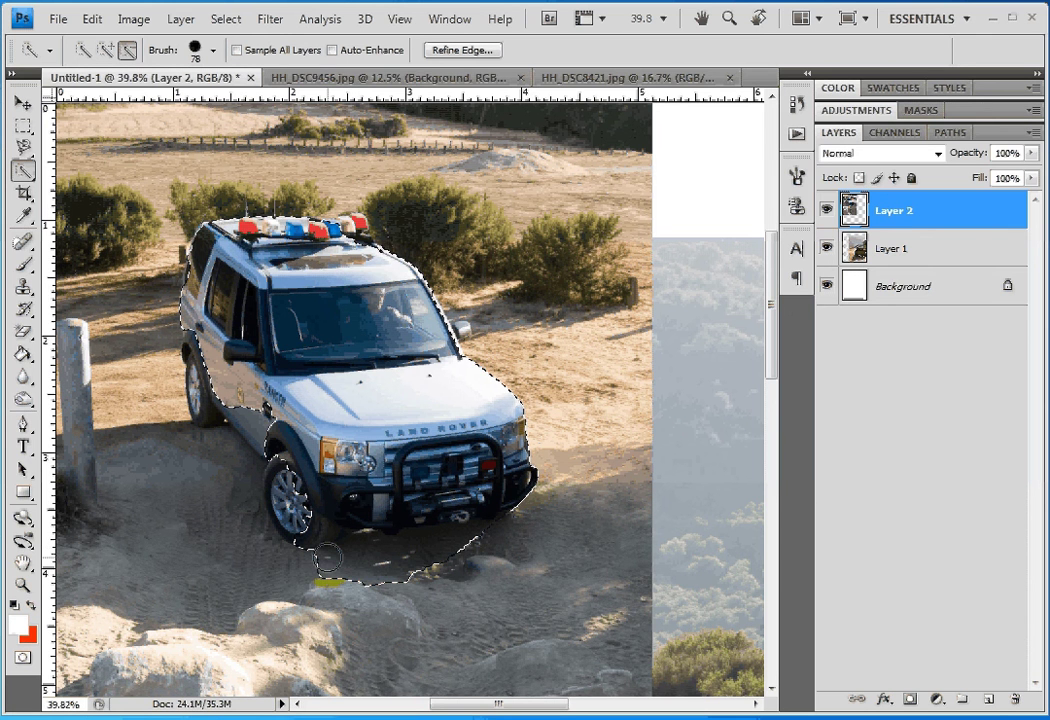
{"action": "mouse_move", "coordinate": [328, 557]}
{"action": "left_mouse_down"}
{"action": "mouse_move", "coordinate": [367, 571]}
{"action": "mouse_move", "coordinate": [445, 560]}
{"action": "mouse_move", "coordinate": [428, 569]}
{"action": "mouse_move", "coordinate": [373, 547]}
{"action": "left_mouse_up"}
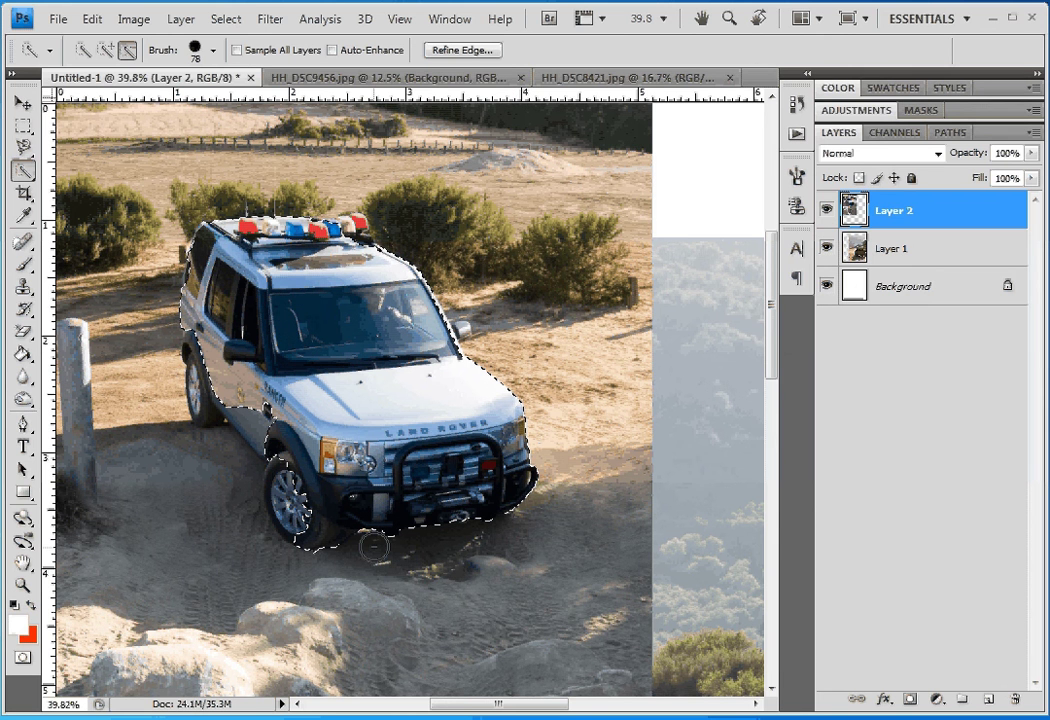
Step: Add the Land Rover's front wheel, lower side panel and rear wheel to the selection
{"action": "left_click", "coordinate": [106, 50]}
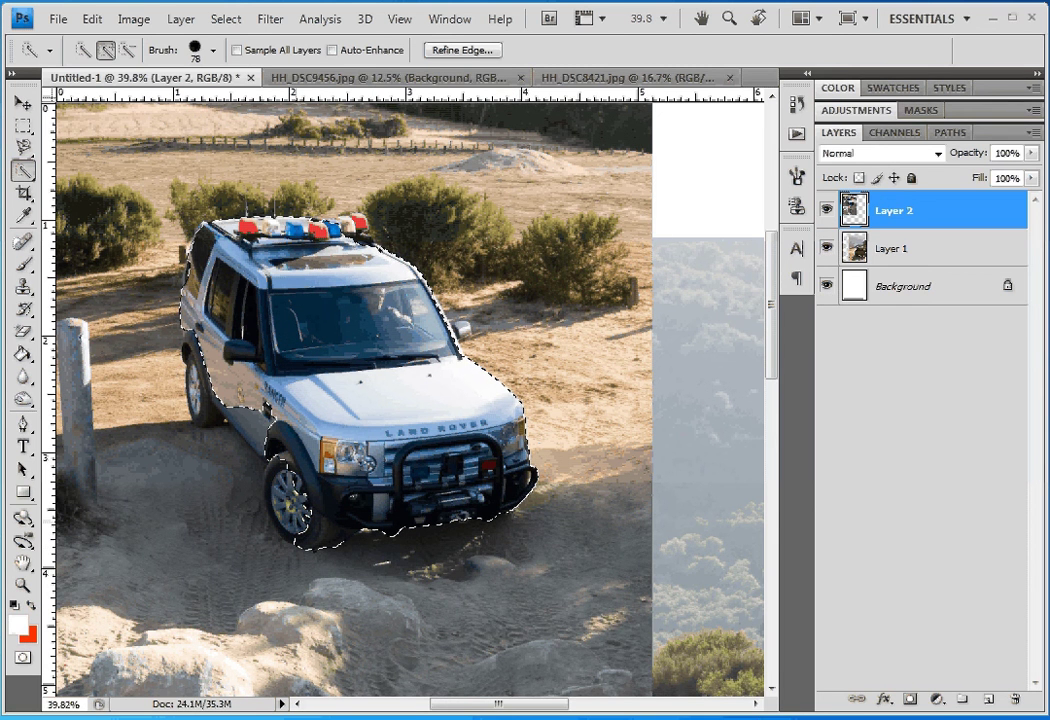
{"action": "left_click", "coordinate": [389, 455]}
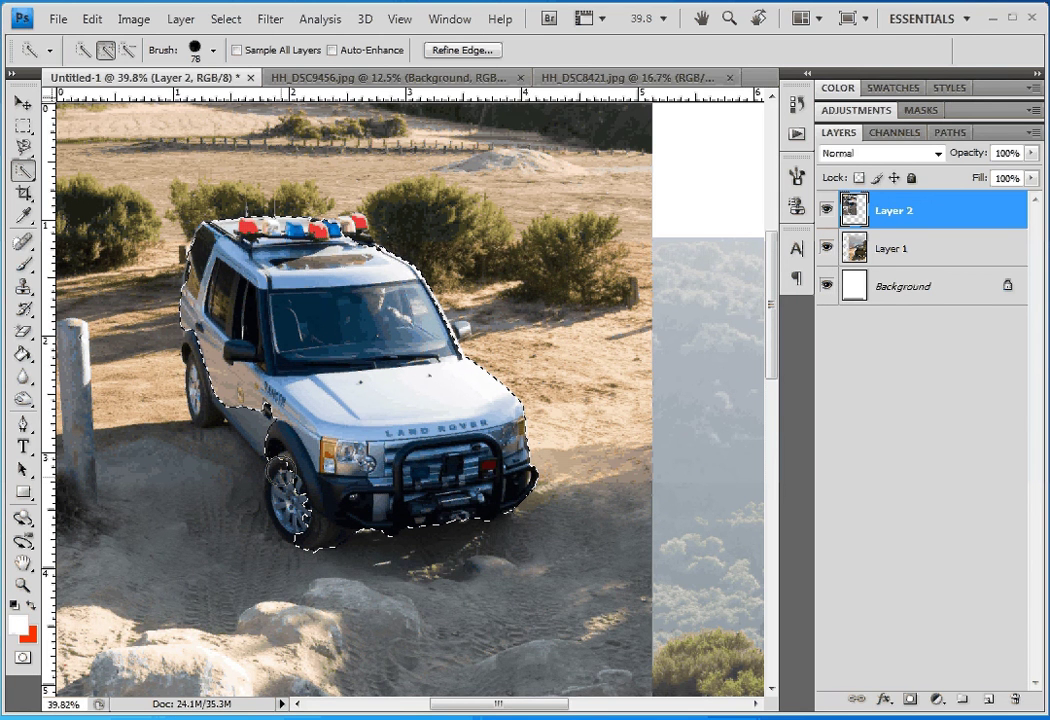
{"action": "left_click", "coordinate": [288, 520], "text": "alt"}
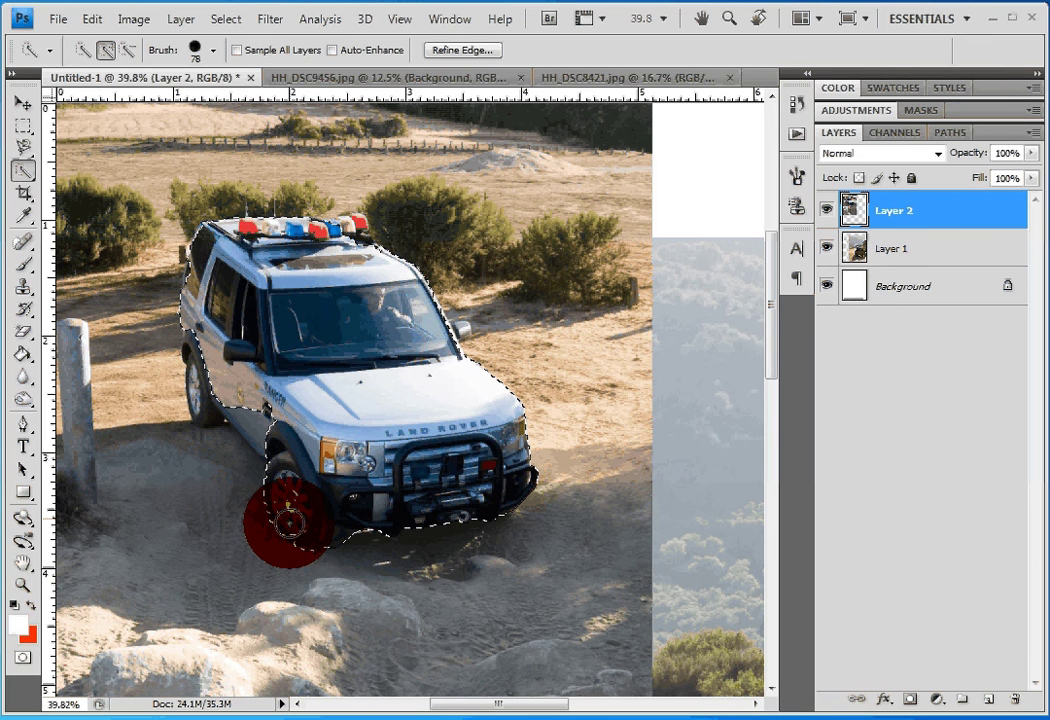
{"action": "key", "text": "ctrl+z"}
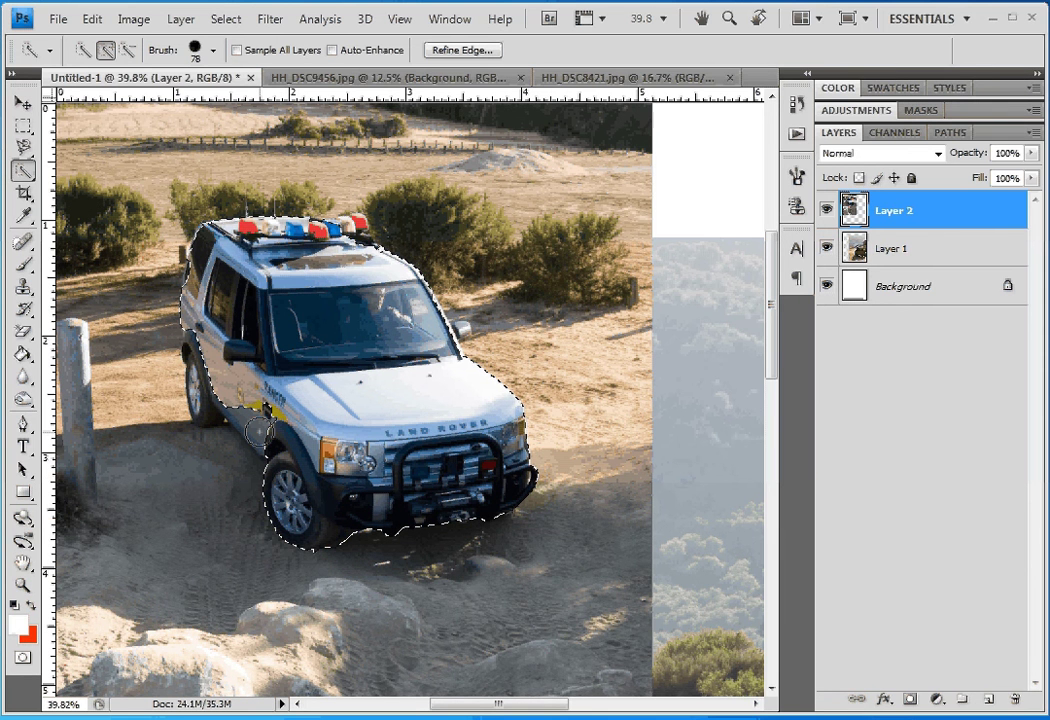
{"action": "left_click_drag", "start_coordinate": [259, 431], "coordinate": [219, 380]}
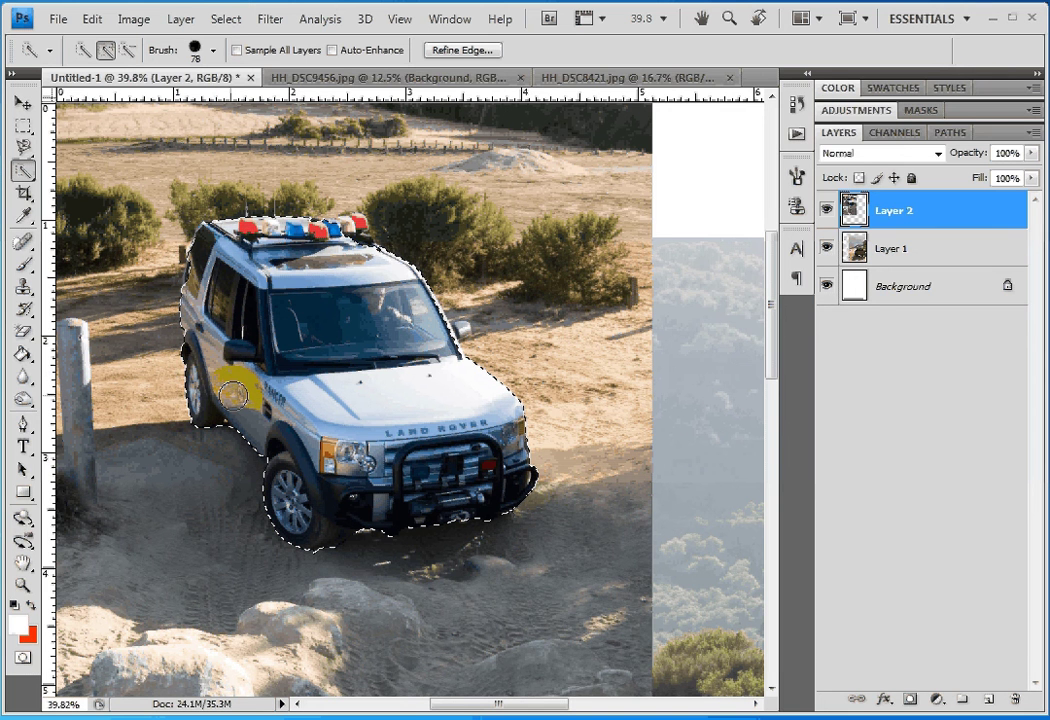
{"action": "left_click_drag", "start_coordinate": [232, 395], "coordinate": [418, 447]}
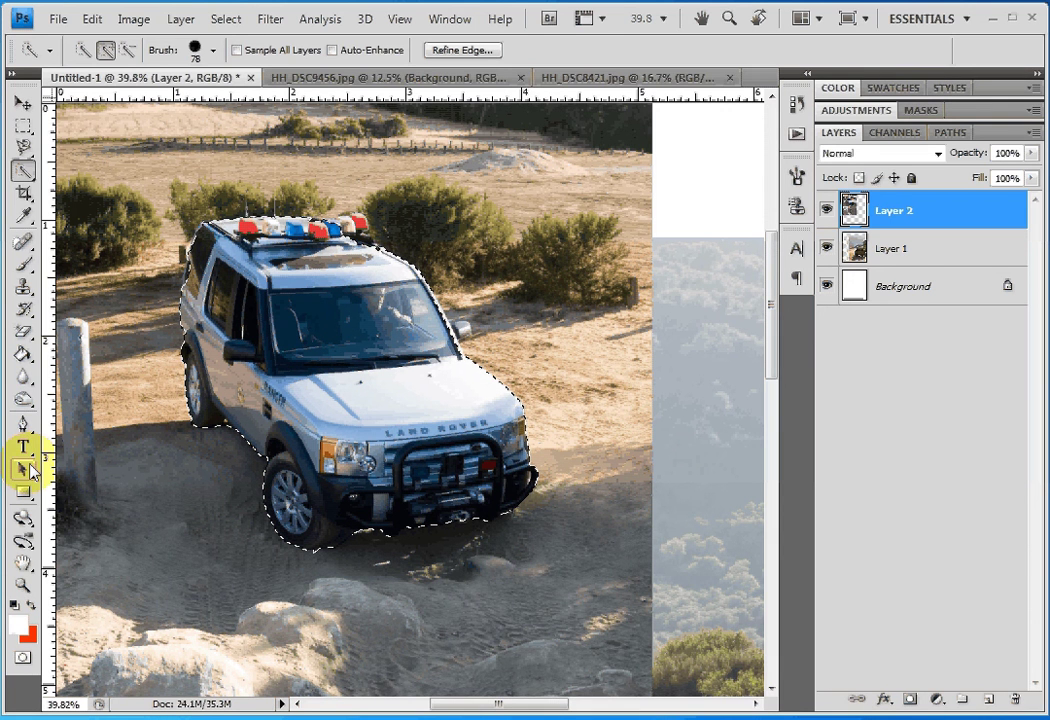
Step: Try to add the missing body patch above the rear wheel arch with Quick Selection, undoing each attempt
{"action": "key", "text": "z"}
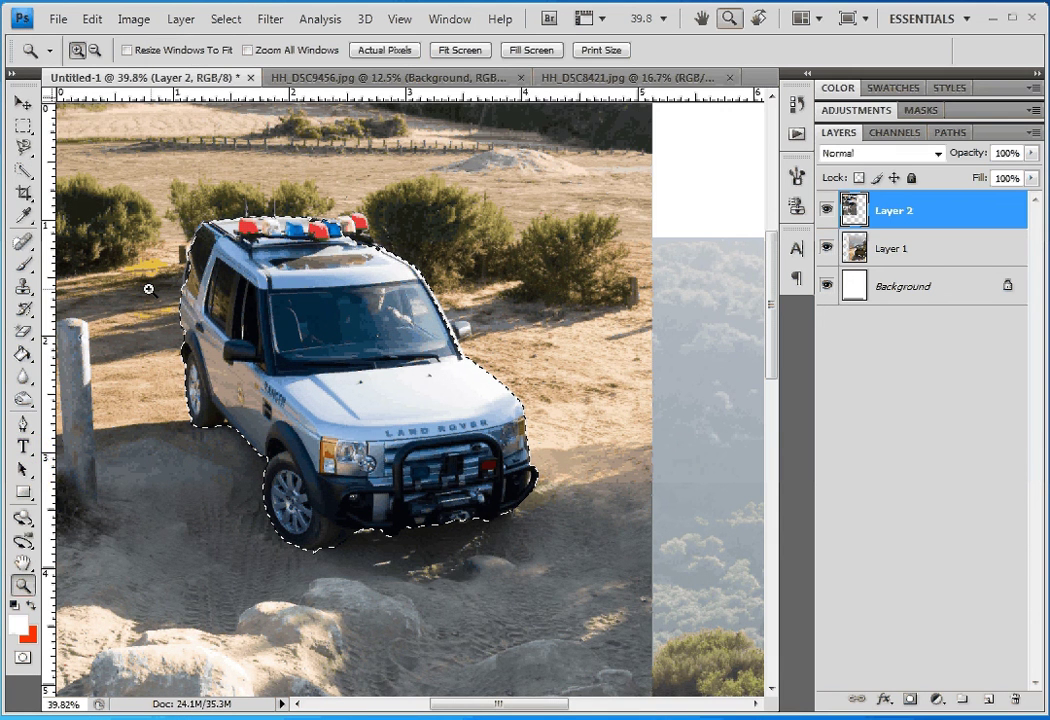
{"action": "left_click_drag", "start_coordinate": [148, 289], "coordinate": [366, 270]}
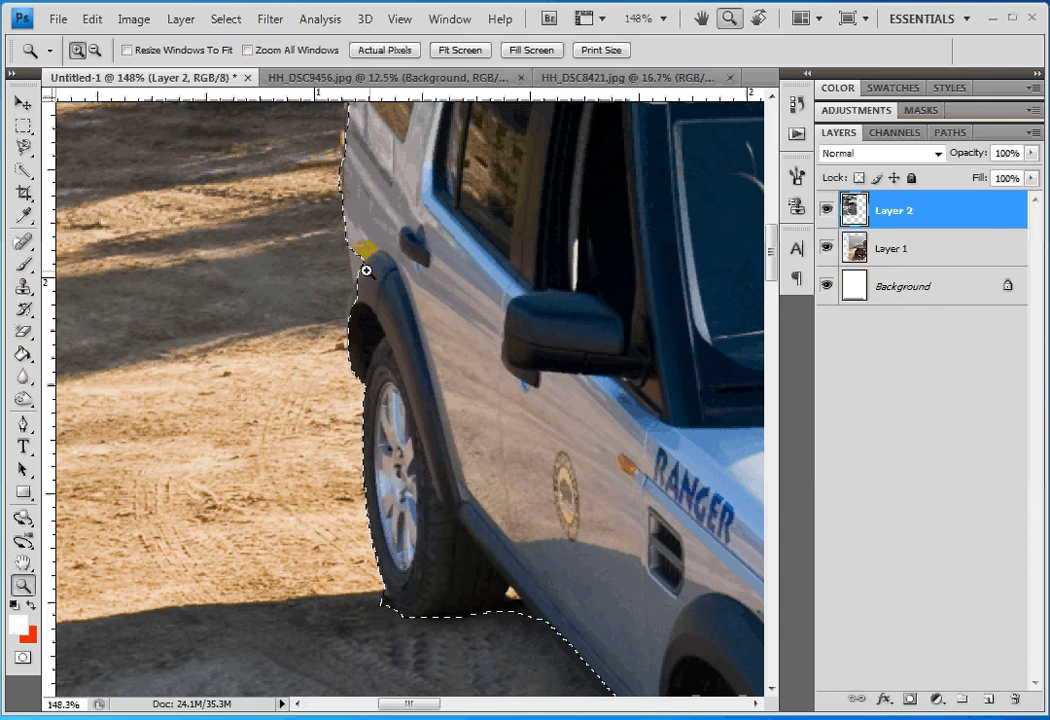
{"action": "left_click", "coordinate": [25, 171]}
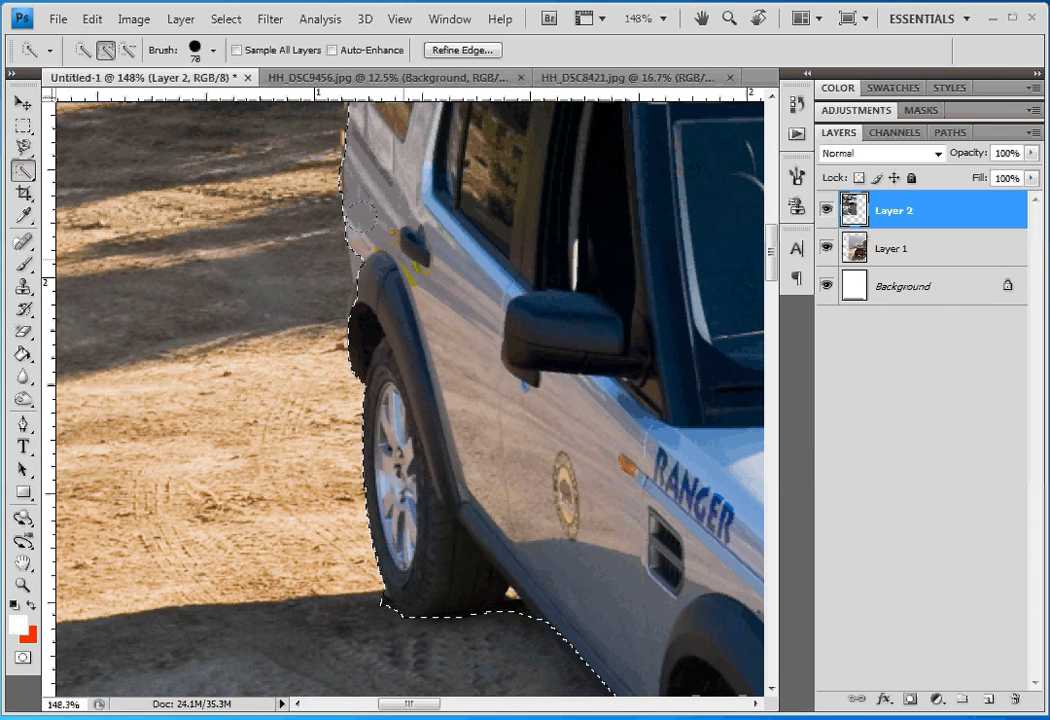
{"action": "mouse_move", "coordinate": [361, 213]}
{"action": "left_mouse_down"}
{"action": "mouse_move", "coordinate": [336, 226]}
{"action": "mouse_move", "coordinate": [366, 222]}
{"action": "mouse_move", "coordinate": [374, 238]}
{"action": "left_mouse_up"}
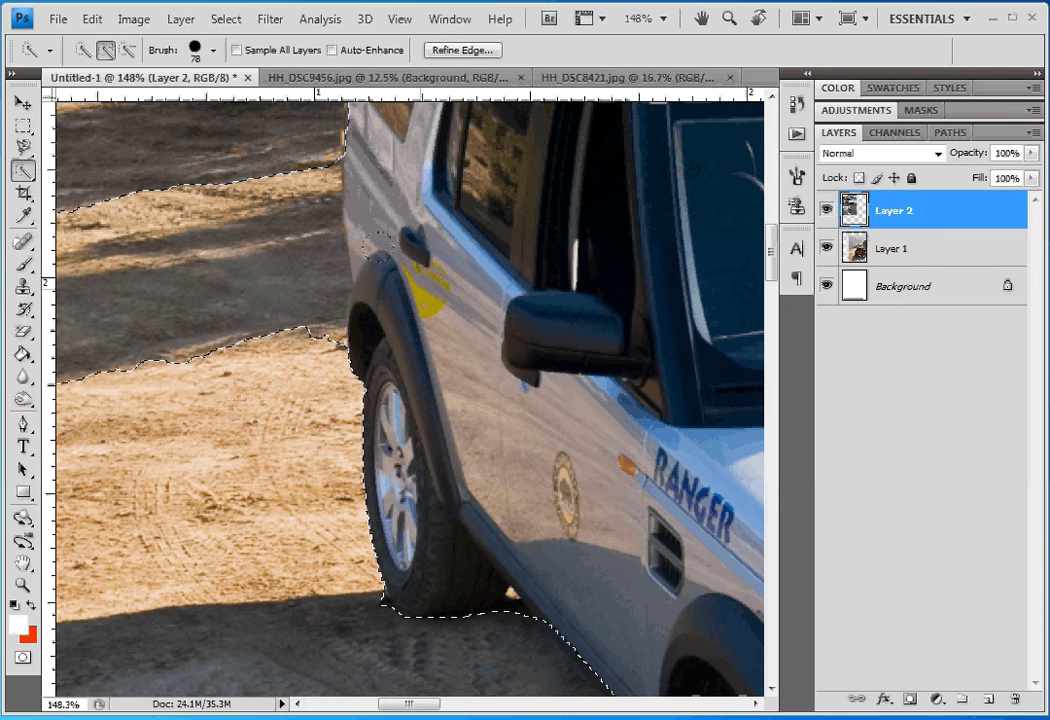
{"action": "key", "text": "ctrl+z"}
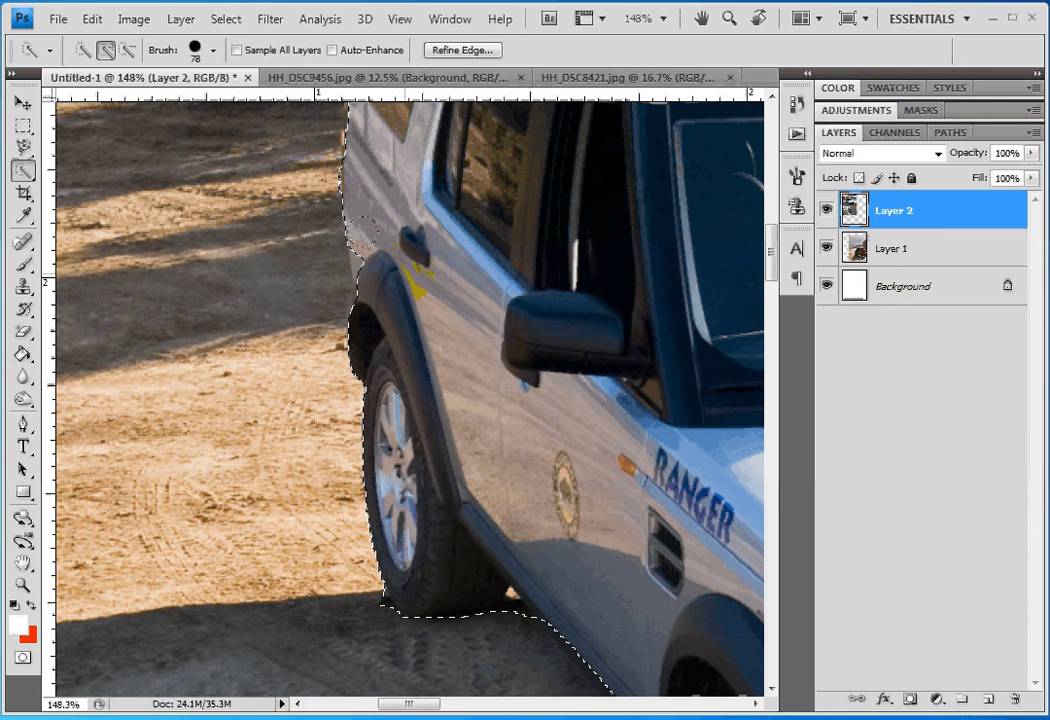
{"action": "left_click_drag", "start_coordinate": [362, 232], "coordinate": [374, 236]}
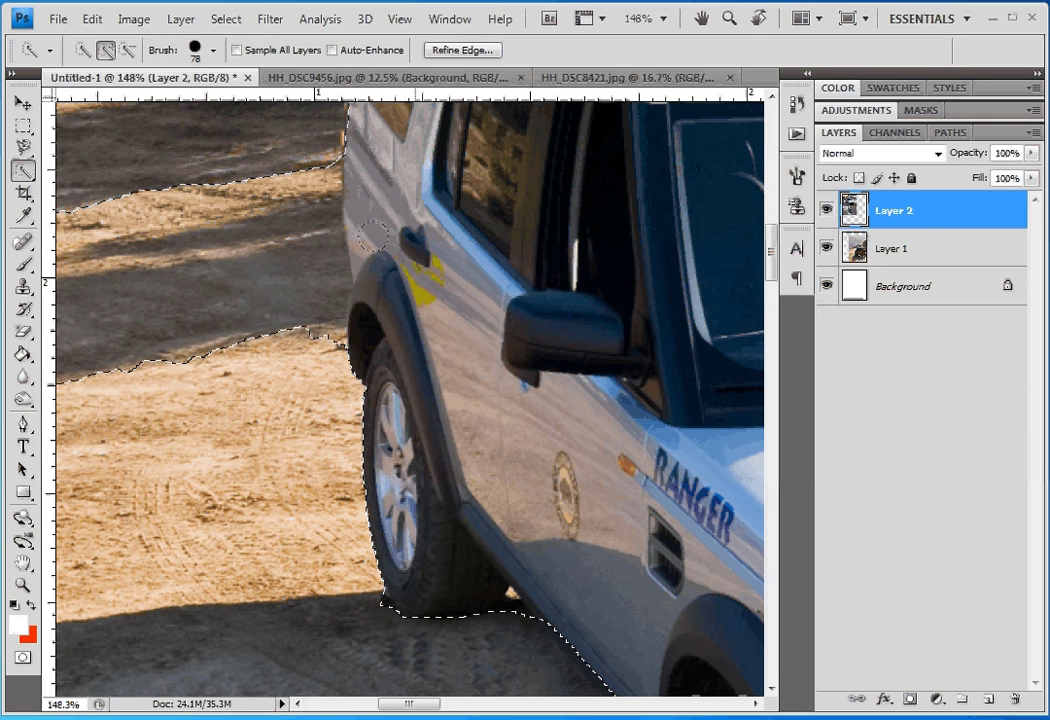
{"action": "left_click", "coordinate": [194, 208]}
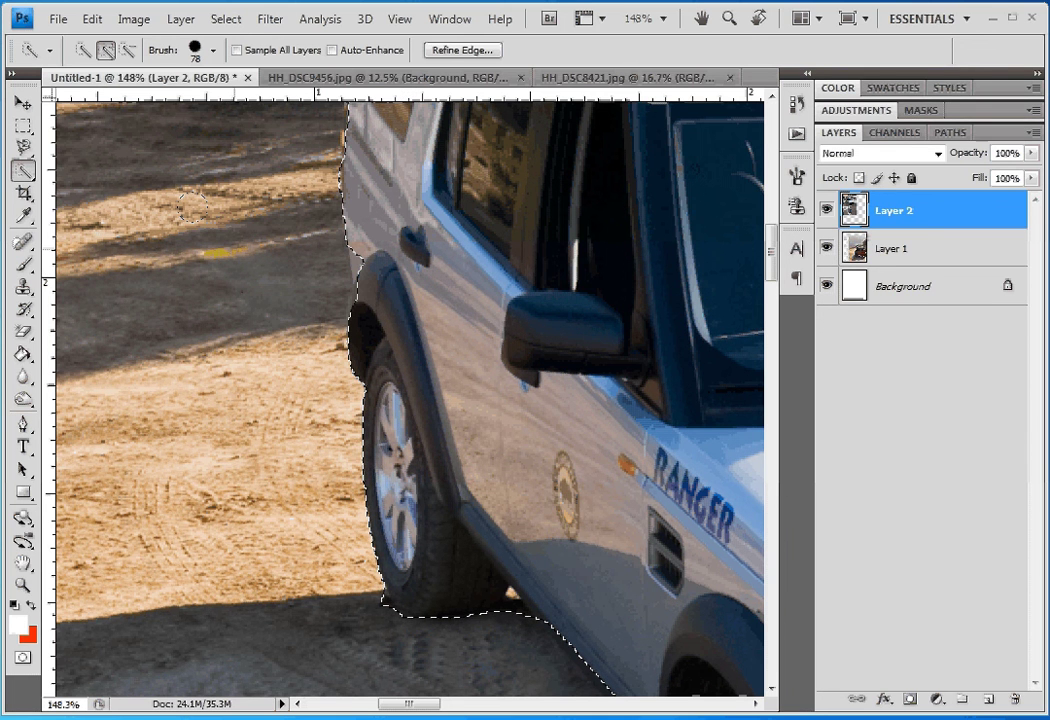
{"action": "key", "text": "ctrl+alt+z"}
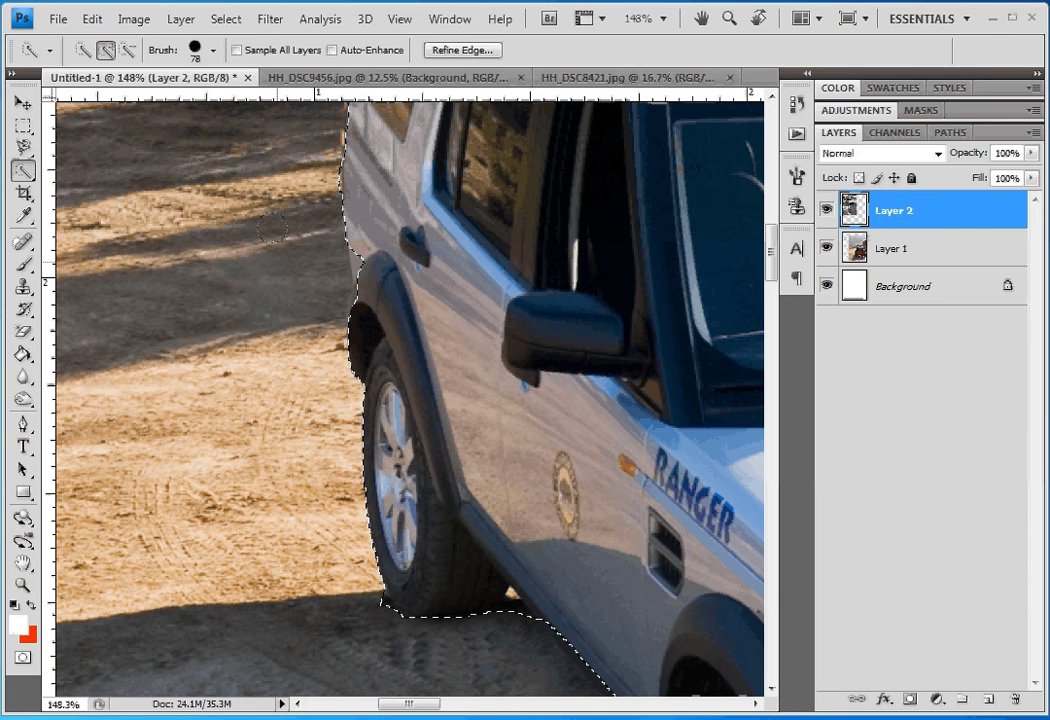
{"action": "key", "text": "ctrl+alt+z"}
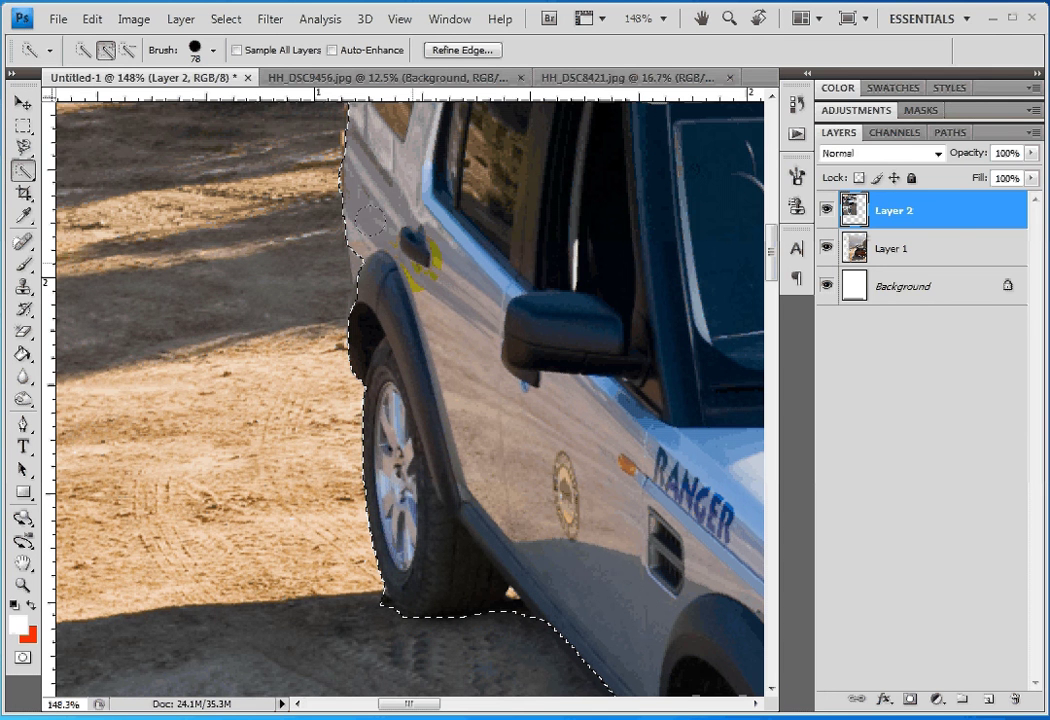
{"action": "key", "text": "ctrl+alt+z"}
{"action": "key", "text": "ctrl+alt+z"}
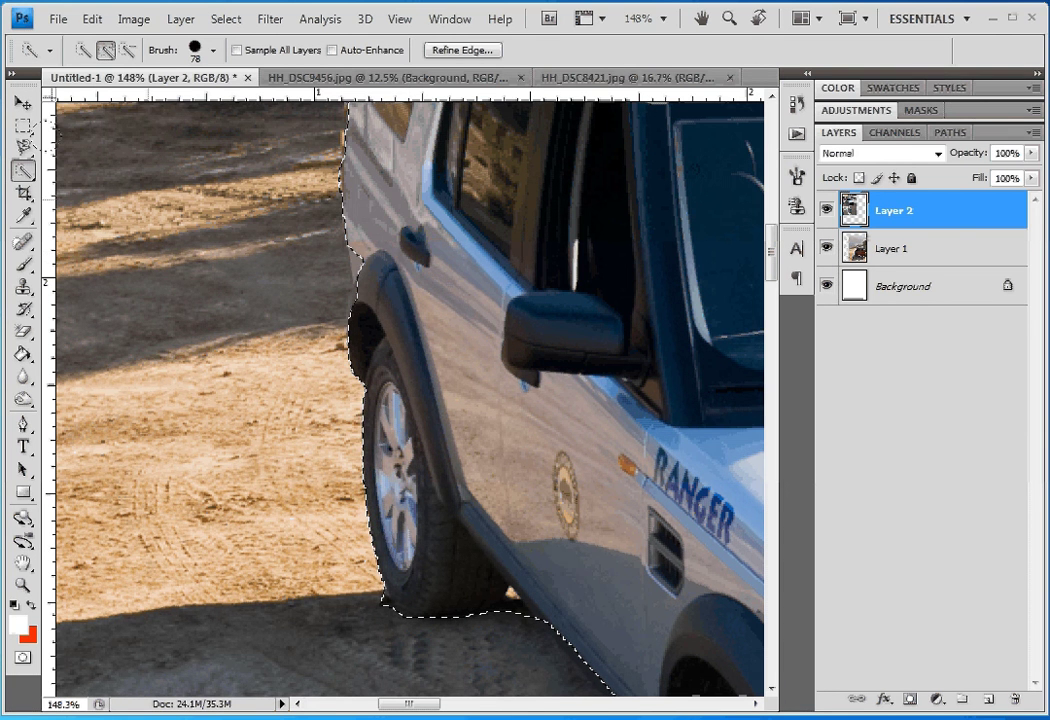
Step: Add the missing body patch above the rear wheel arch to the selection with the Lasso Tool
{"action": "left_click", "coordinate": [27, 149]}
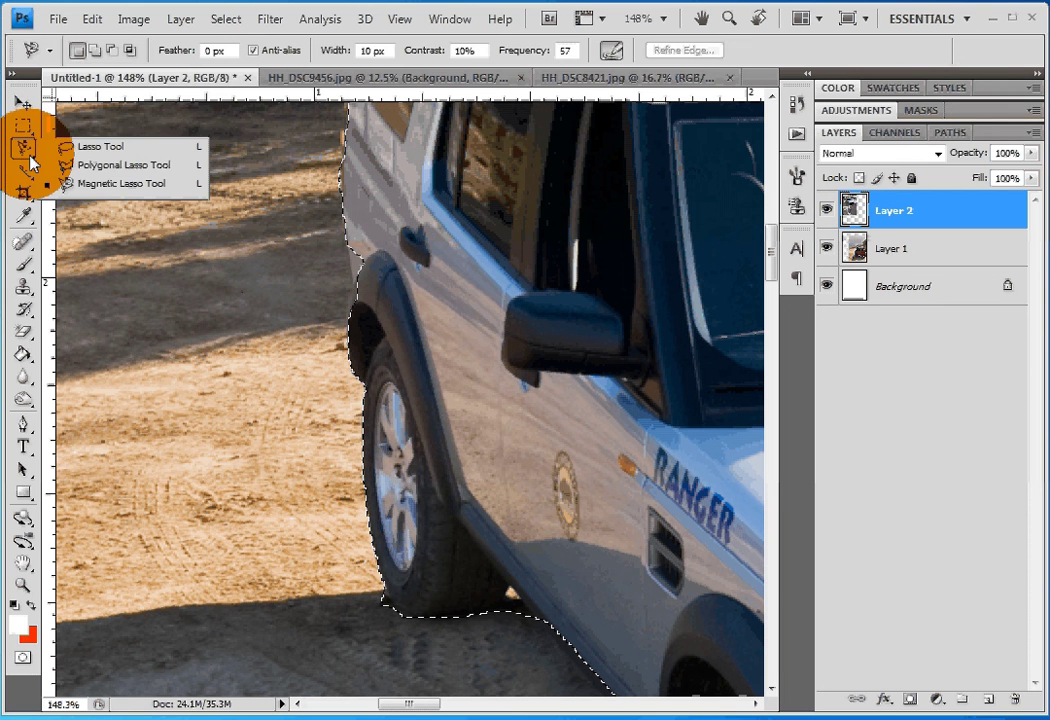
{"action": "left_click", "coordinate": [100, 146]}
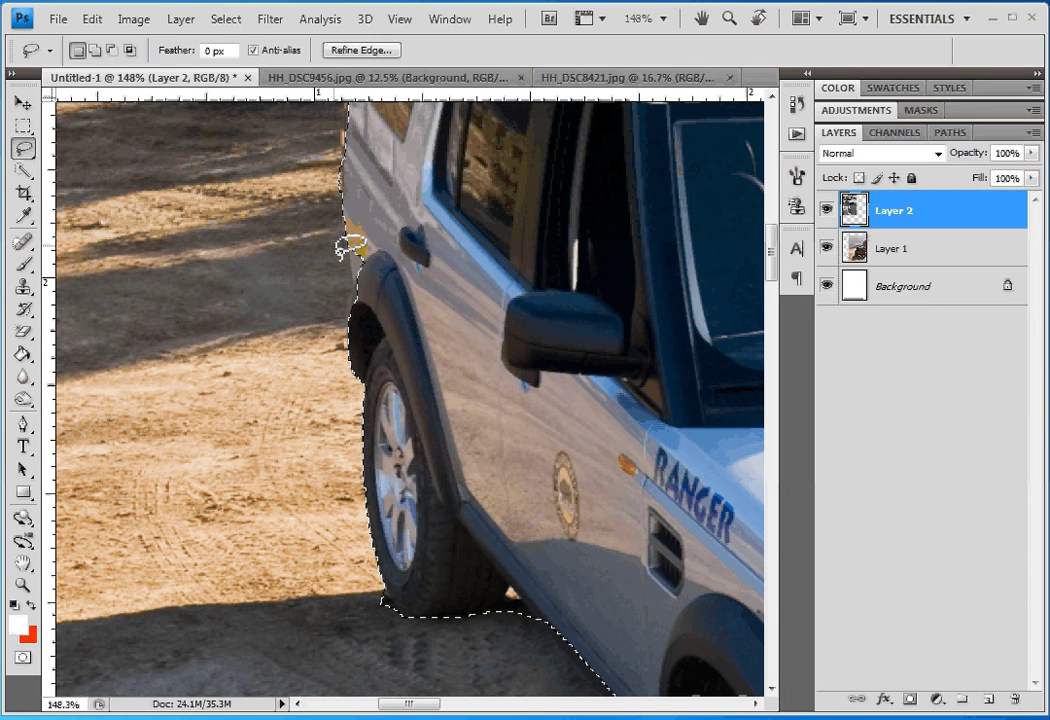
{"action": "key", "text": "shift"}
{"action": "mouse_move", "coordinate": [355, 250]}
{"action": "left_mouse_down"}
{"action": "mouse_move", "coordinate": [361, 297]}
{"action": "mouse_move", "coordinate": [356, 225]}
{"action": "mouse_move", "coordinate": [357, 240]}
{"action": "left_mouse_up"}
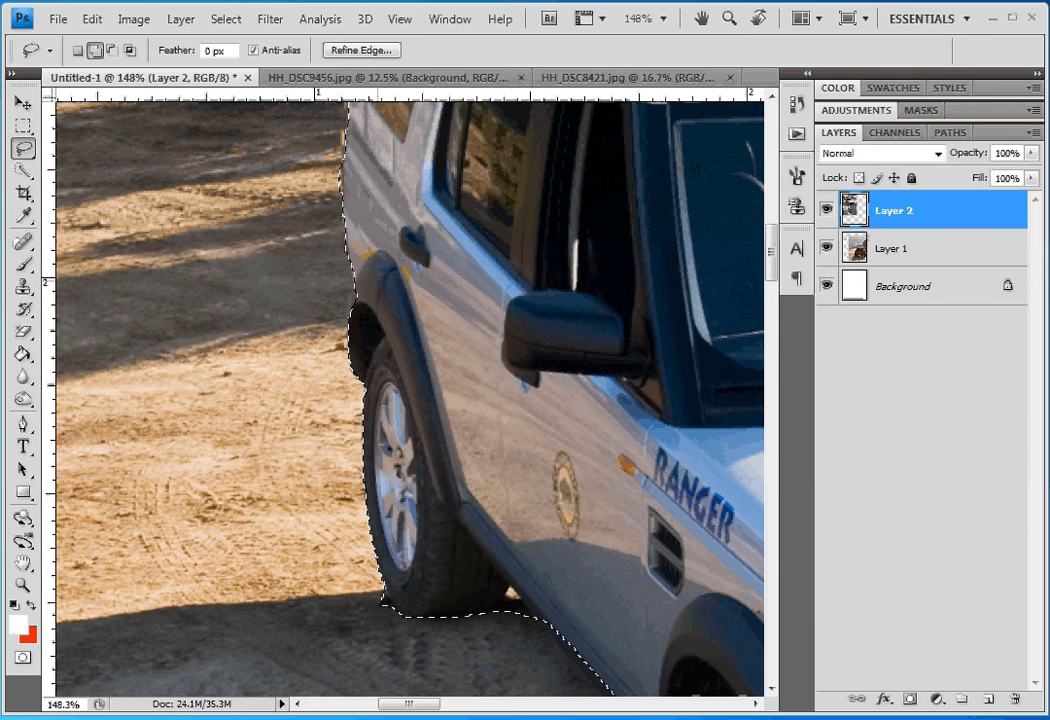
Step: Add the missing strips along the Land Rover's rear body edge and rear side window to the selection with the Lasso Tool
{"action": "left_click", "coordinate": [94, 50]}
{"action": "left_click_drag", "start_coordinate": [389, 276], "coordinate": [340, 240]}
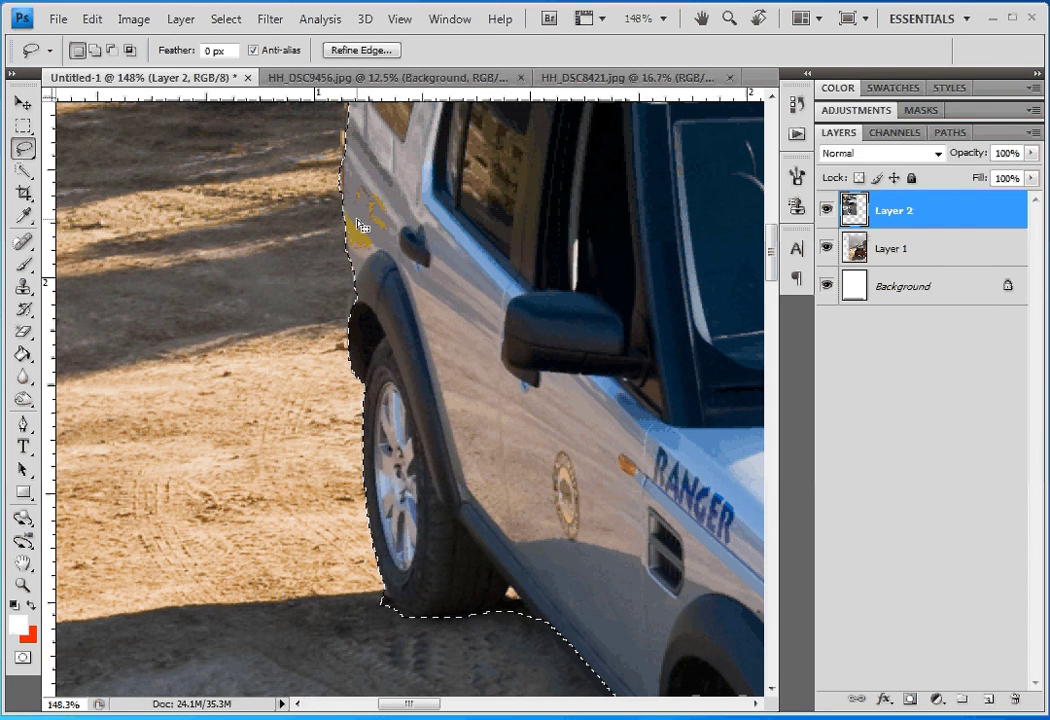
{"action": "left_click_drag", "start_coordinate": [362, 227], "coordinate": [399, 598]}
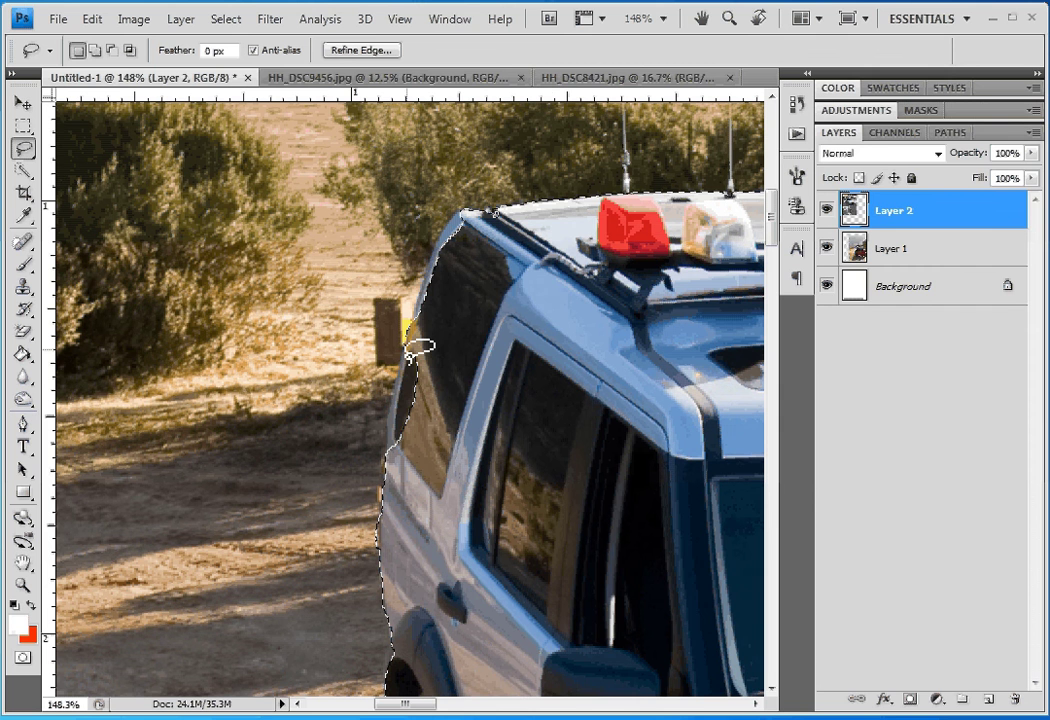
{"action": "left_click", "coordinate": [410, 375], "text": "shift"}
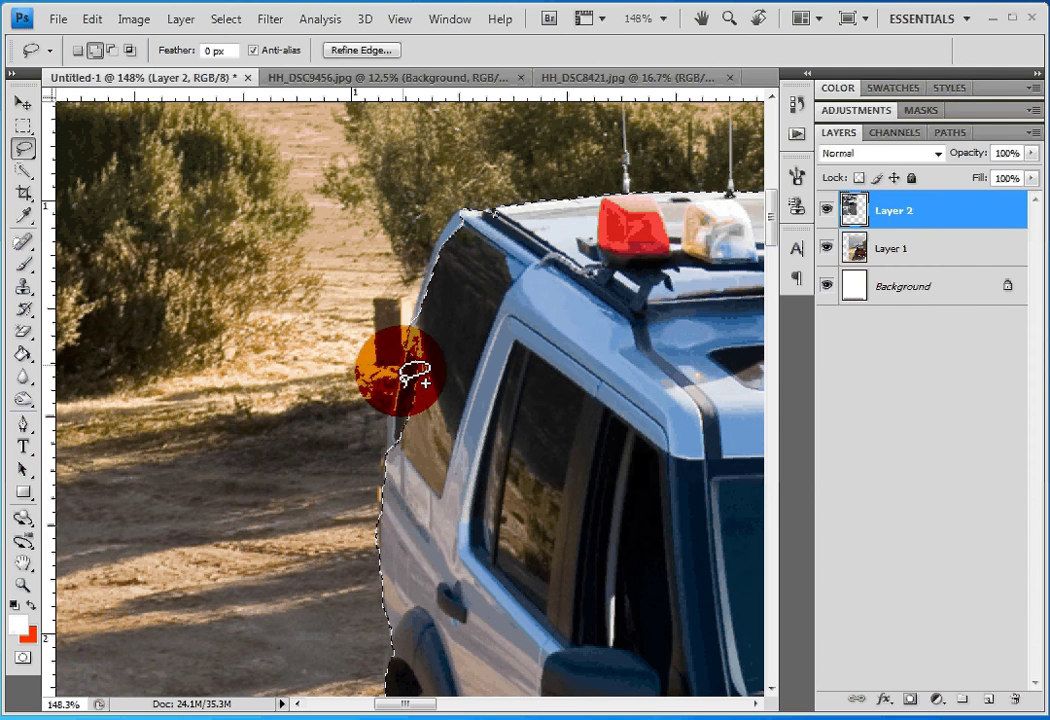
{"action": "mouse_move", "coordinate": [410, 375]}
{"action": "left_mouse_down"}
{"action": "mouse_move", "coordinate": [414, 478]}
{"action": "mouse_move", "coordinate": [398, 441]}
{"action": "left_mouse_up"}
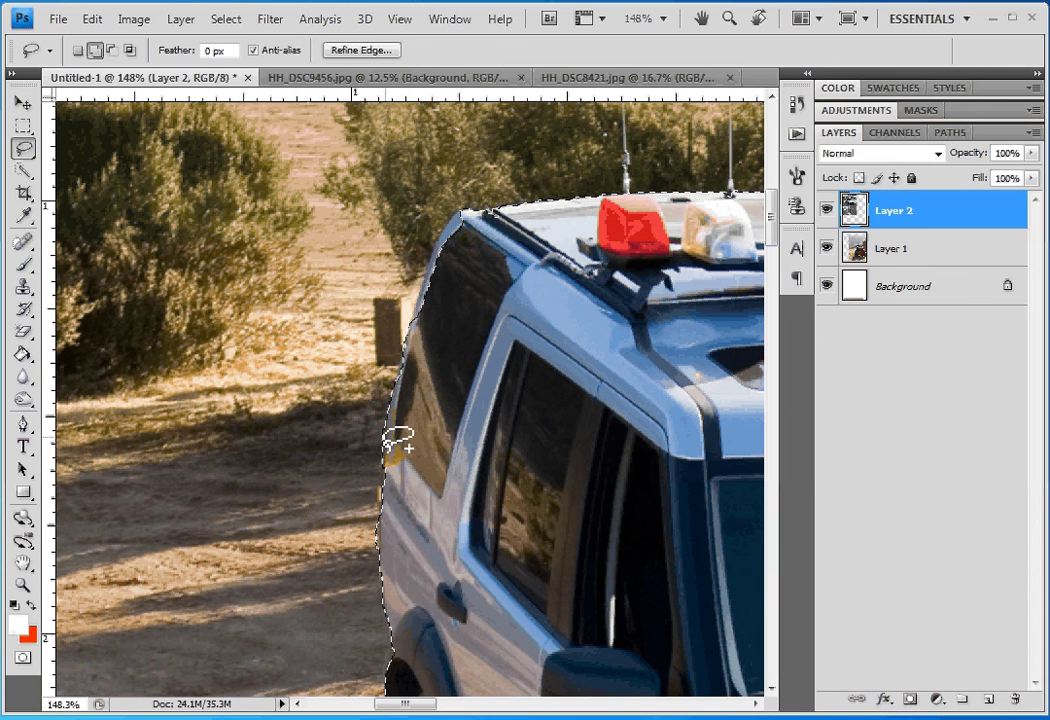
{"action": "left_click_drag", "start_coordinate": [377, 489], "coordinate": [411, 461]}
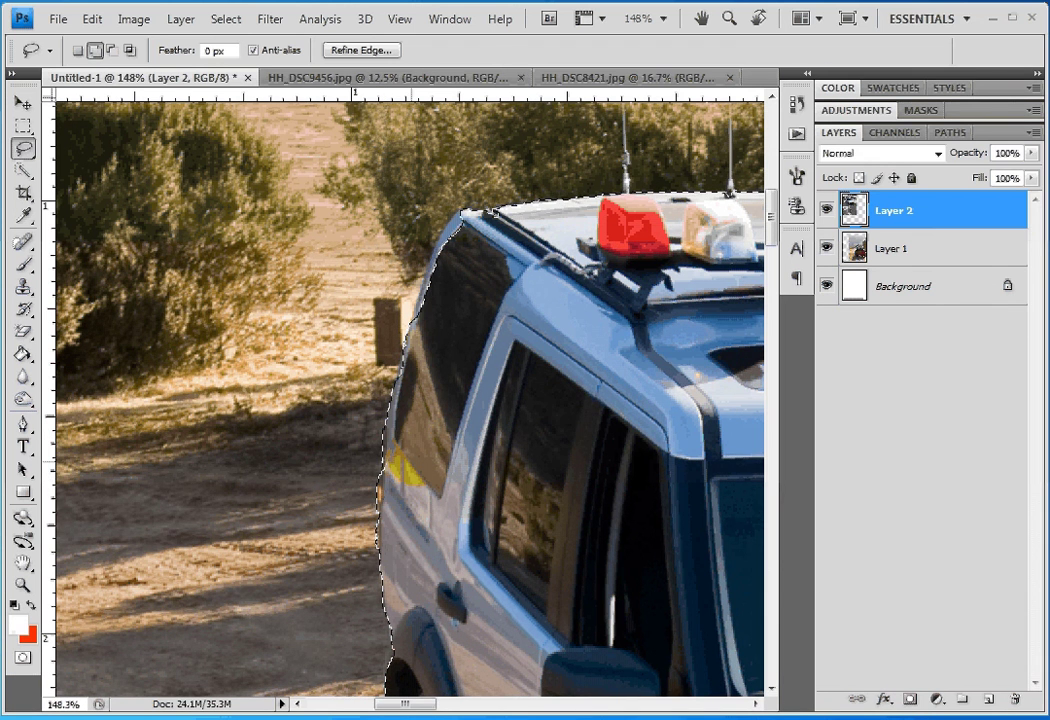
Step: Add the missing upper rear pillar, from beside the side window up to the roof corner, to the selection with the Lasso Tool
{"action": "left_click_drag", "start_coordinate": [496, 298], "coordinate": [456, 413]}
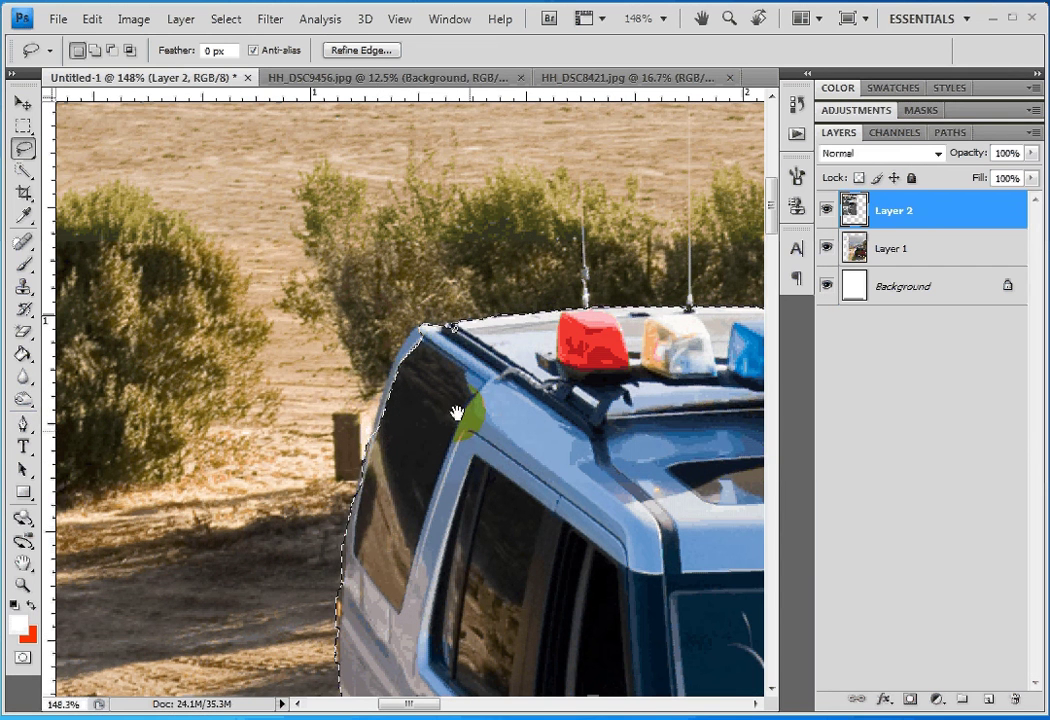
{"action": "left_click", "coordinate": [370, 414]}
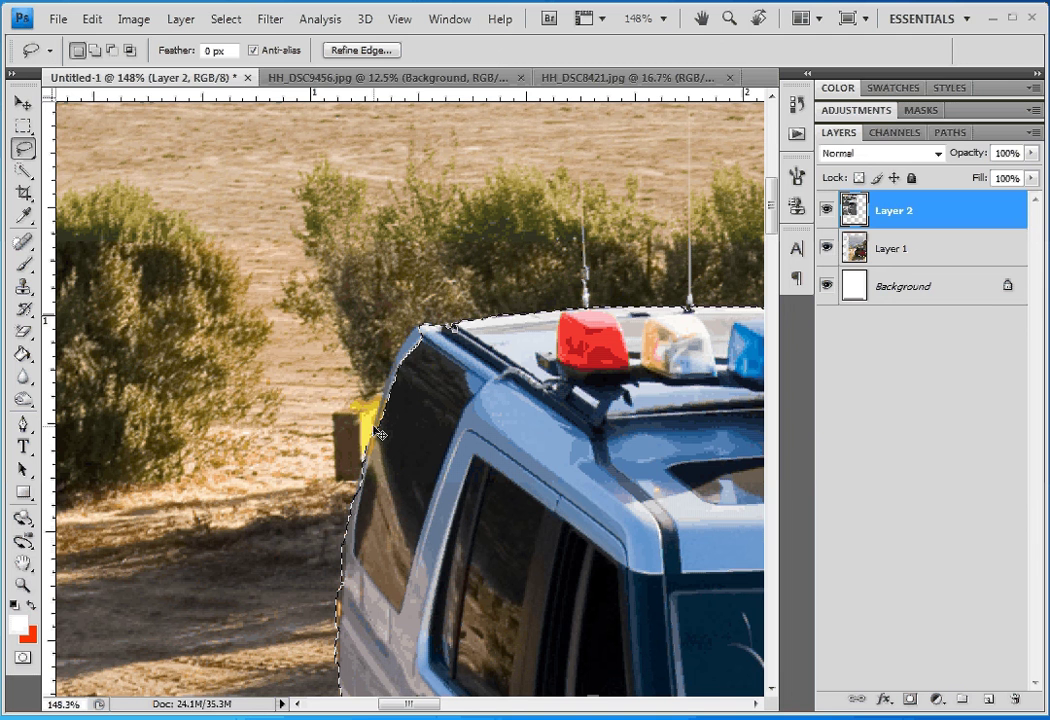
{"action": "key", "text": "shift"}
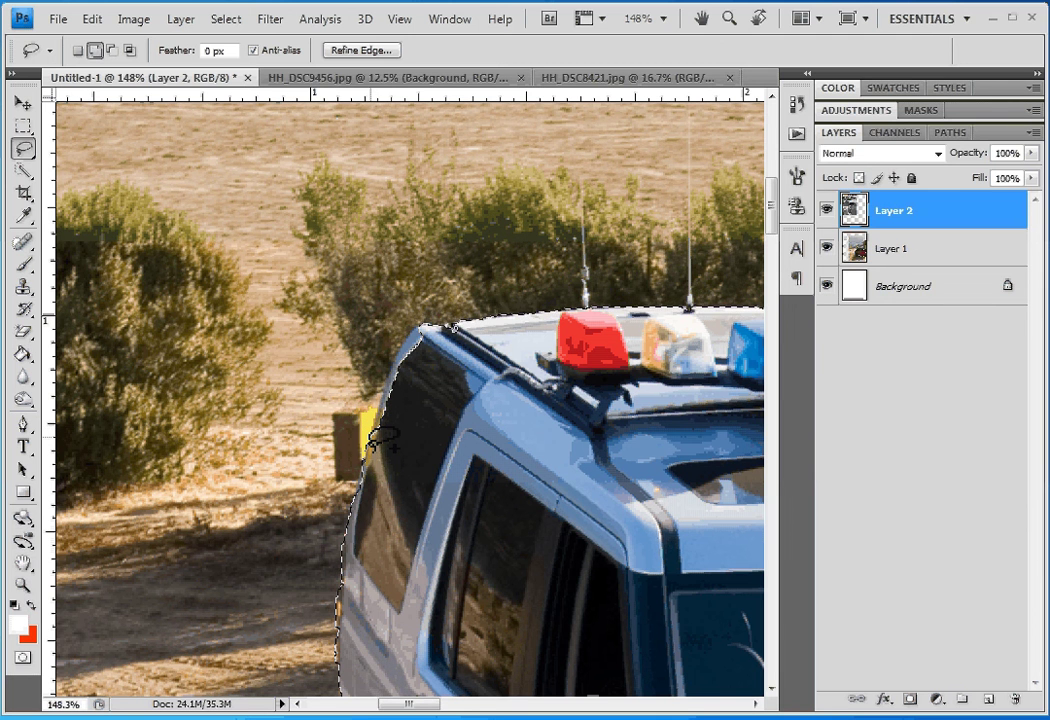
{"action": "mouse_move", "coordinate": [383, 440]}
{"action": "left_mouse_down"}
{"action": "mouse_move", "coordinate": [410, 325]}
{"action": "mouse_move", "coordinate": [372, 470]}
{"action": "left_mouse_up"}
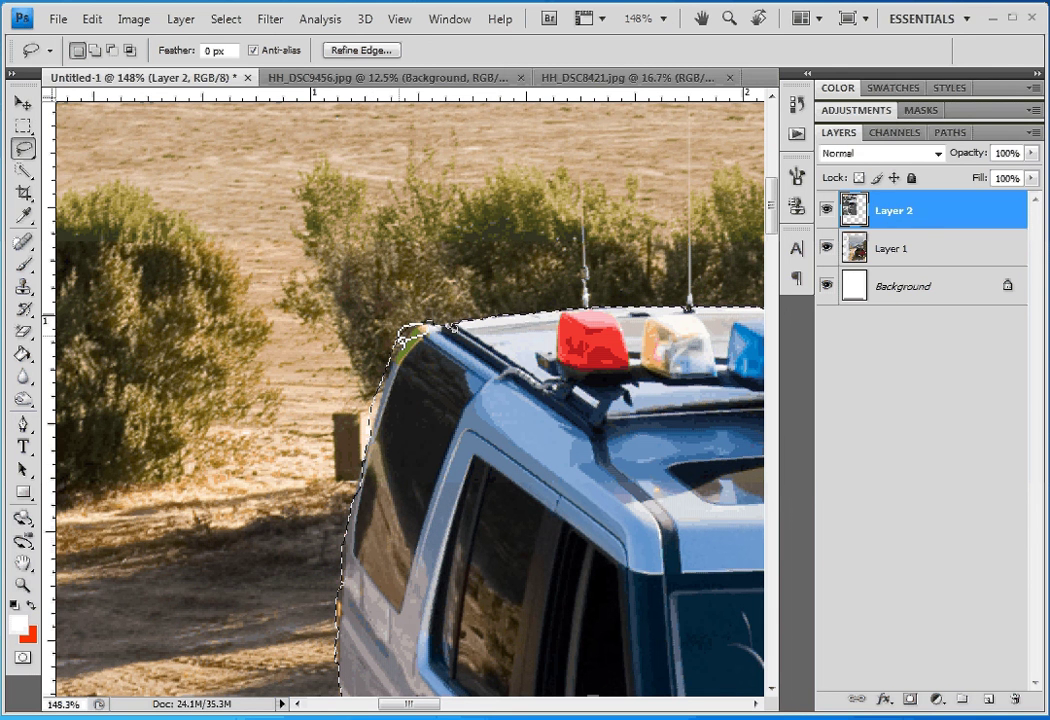
{"action": "mouse_move", "coordinate": [400, 342]}
{"action": "left_mouse_down"}
{"action": "mouse_move", "coordinate": [383, 400]}
{"action": "mouse_move", "coordinate": [408, 445]}
{"action": "left_mouse_up"}
Step: Copy the selected Land Rover from Layer 2 onto its own layer with Layer via Copy
{"action": "key", "text": "ctrl+minus"}
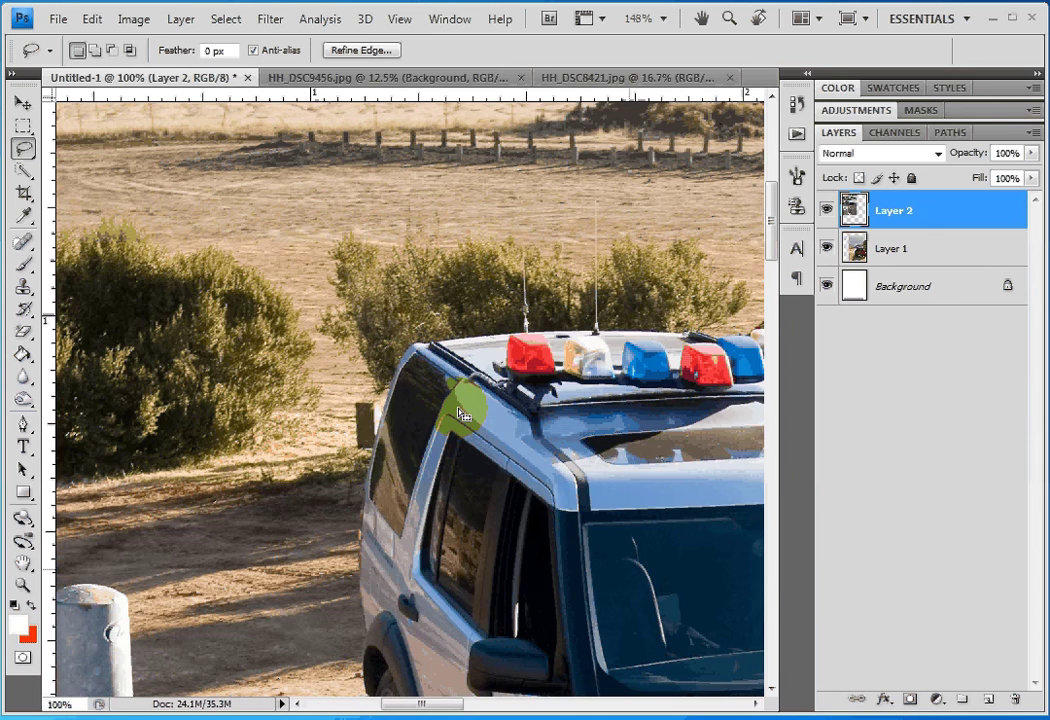
{"action": "left_click", "coordinate": [462, 414], "text": "ctrl+alt"}
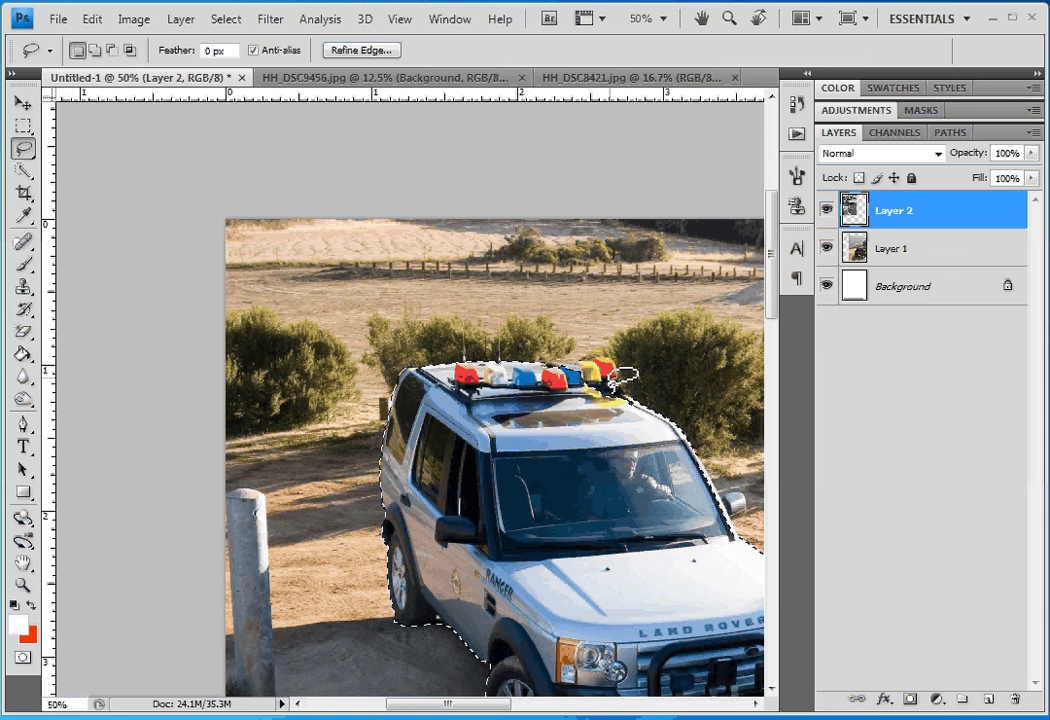
{"action": "key", "text": "ctrl+minus"}
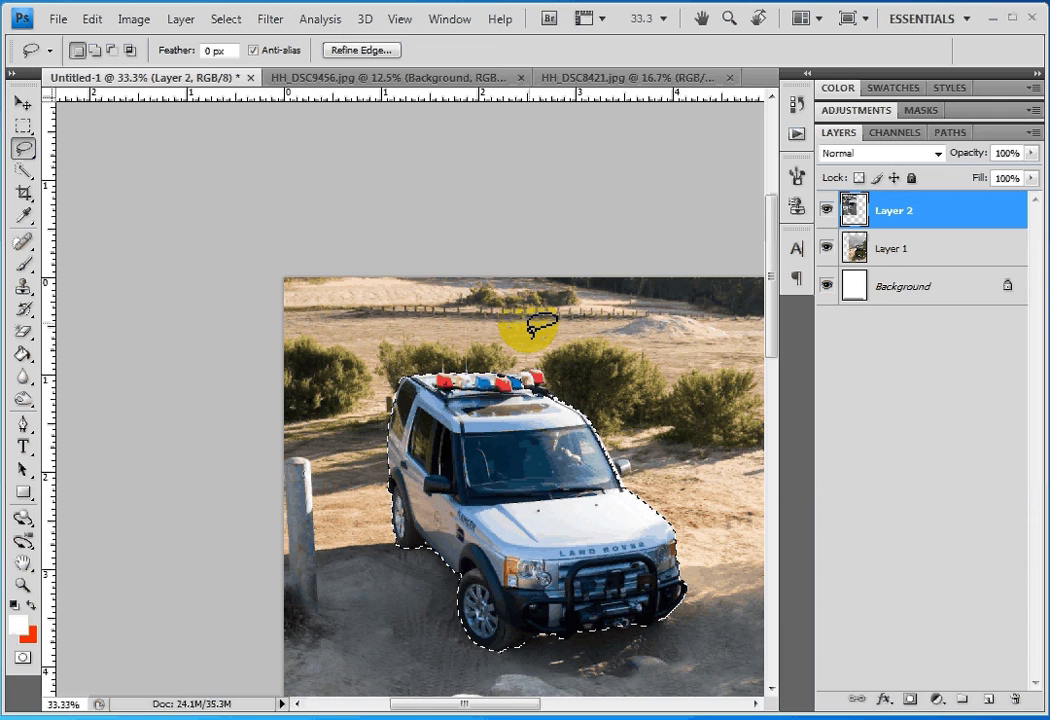
{"action": "key", "text": "ctrl+0"}
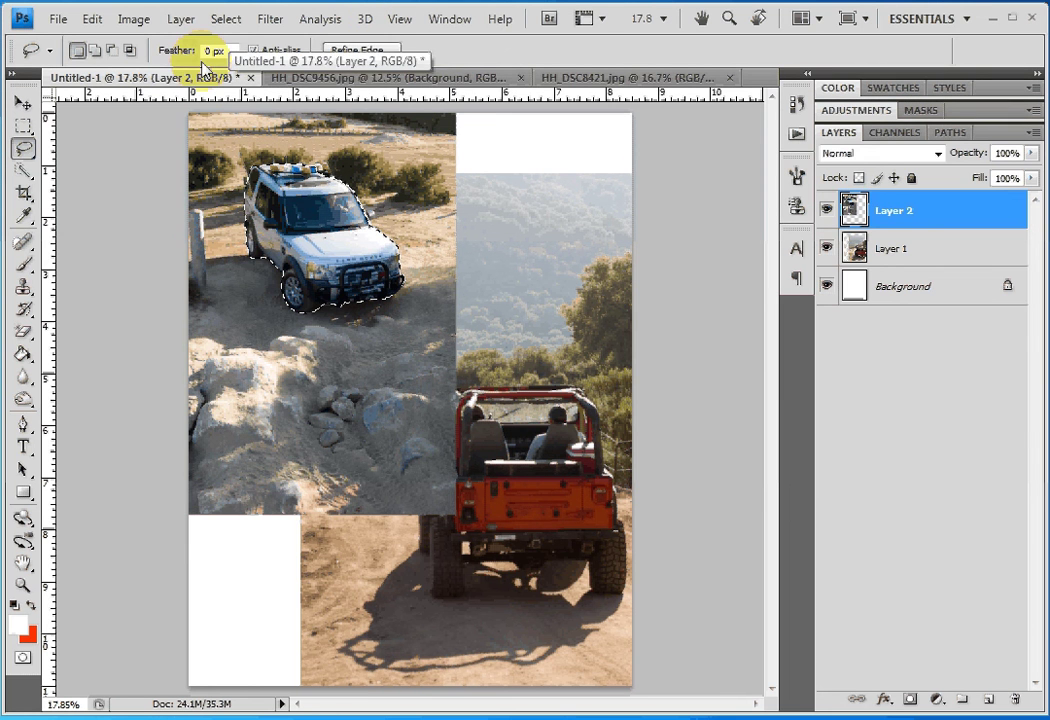
{"action": "left_click", "coordinate": [180, 19]}
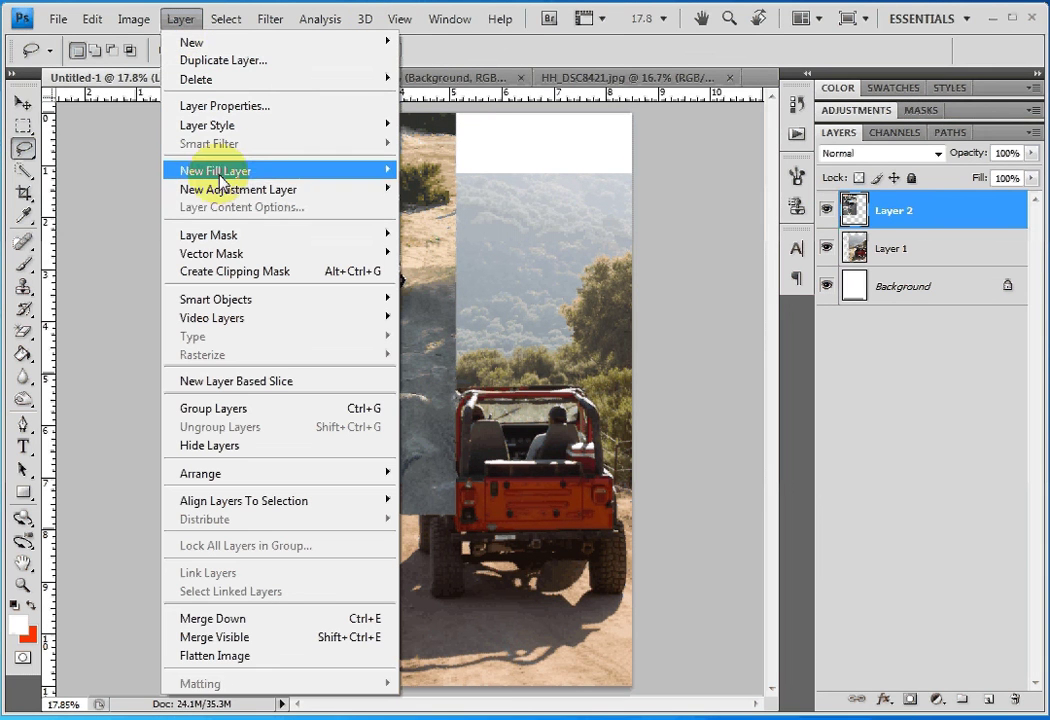
{"action": "mouse_move", "coordinate": [247, 49]}
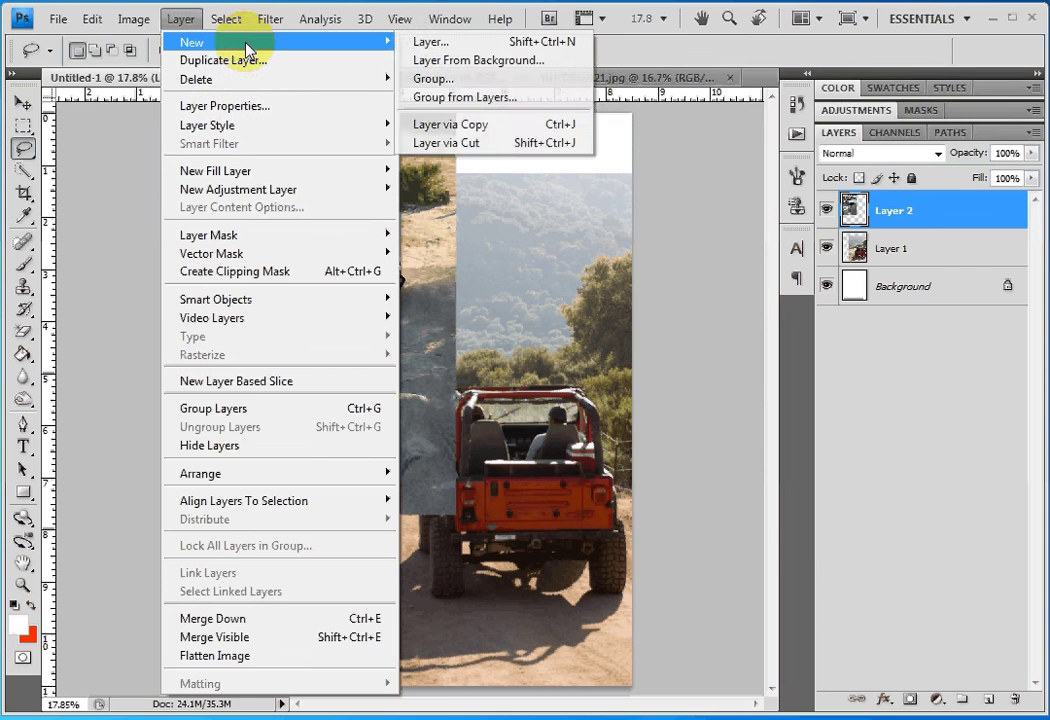
{"action": "left_click", "coordinate": [523, 130]}
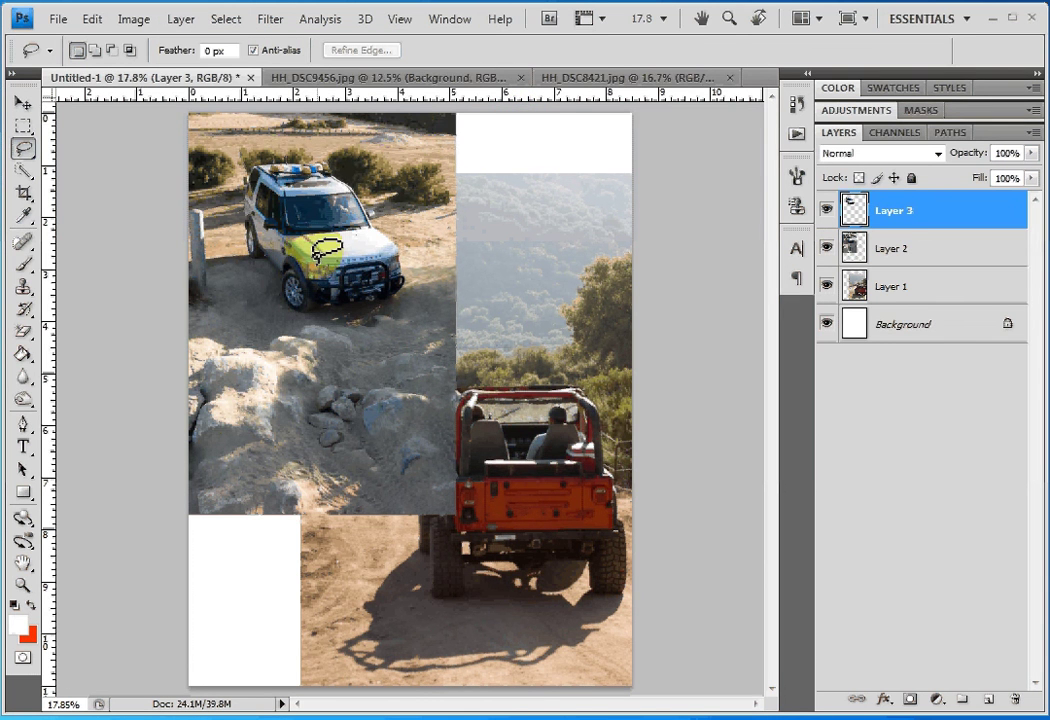
Step: Switch to the Move Tool and hide Layer 2, keeping the Land Rover cutout on Layer 3 active
{"action": "left_click", "coordinate": [22, 106]}
{"action": "left_click", "coordinate": [827, 249]}
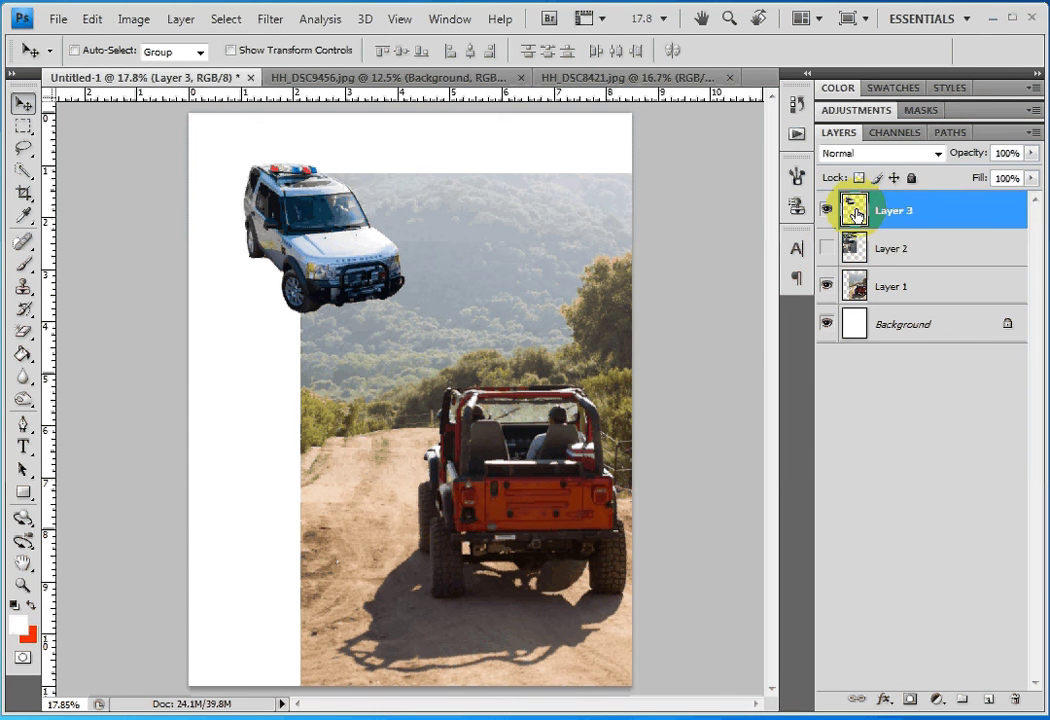
{"action": "left_click", "coordinate": [861, 218]}
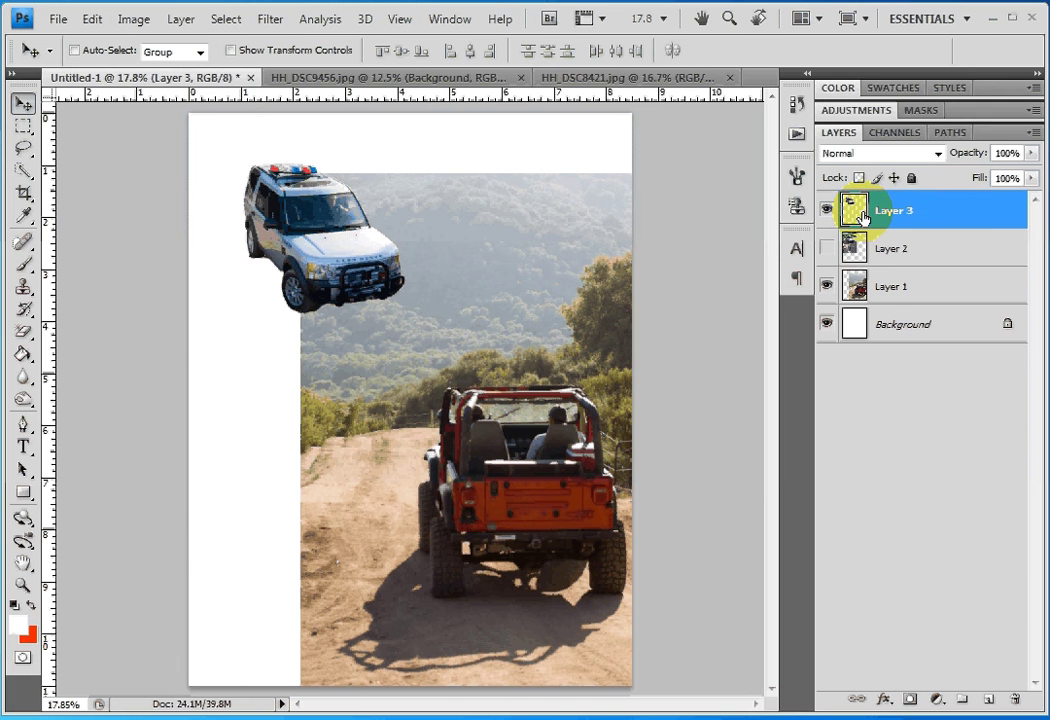
Step: Compare the original photo on Layer 2 with the cutout on Layer 3 by alternating the two layers' visibility
{"action": "left_click", "coordinate": [827, 252]}
{"action": "left_click", "coordinate": [827, 250]}
{"action": "left_click", "coordinate": [829, 213]}
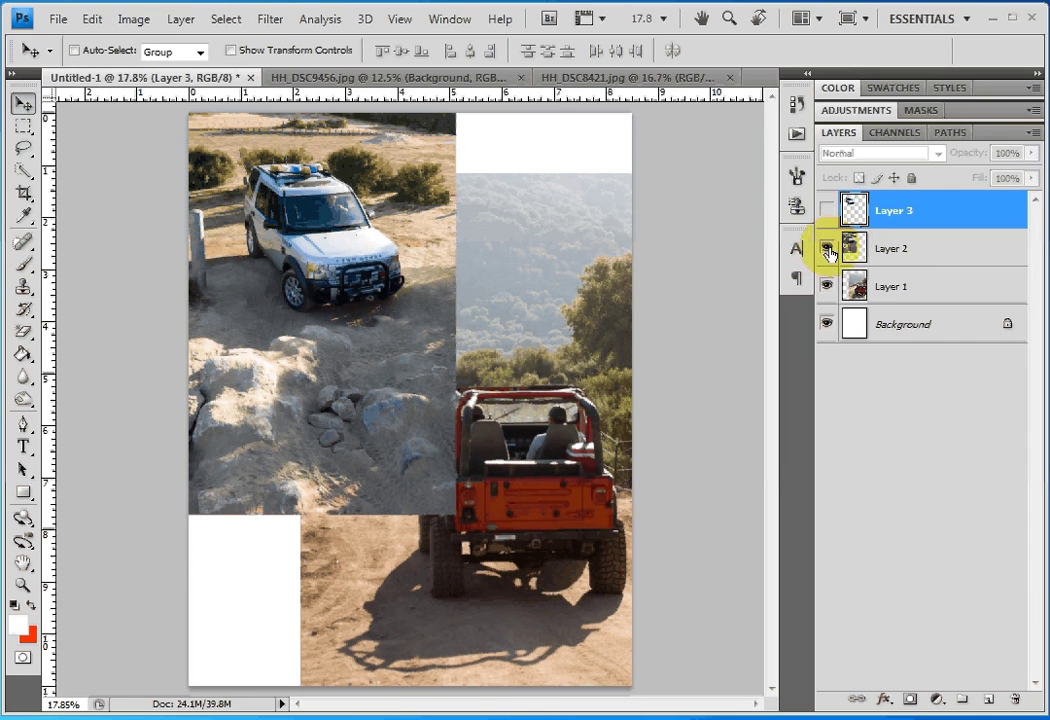
{"action": "left_click", "coordinate": [827, 248]}
{"action": "left_click", "coordinate": [829, 210]}
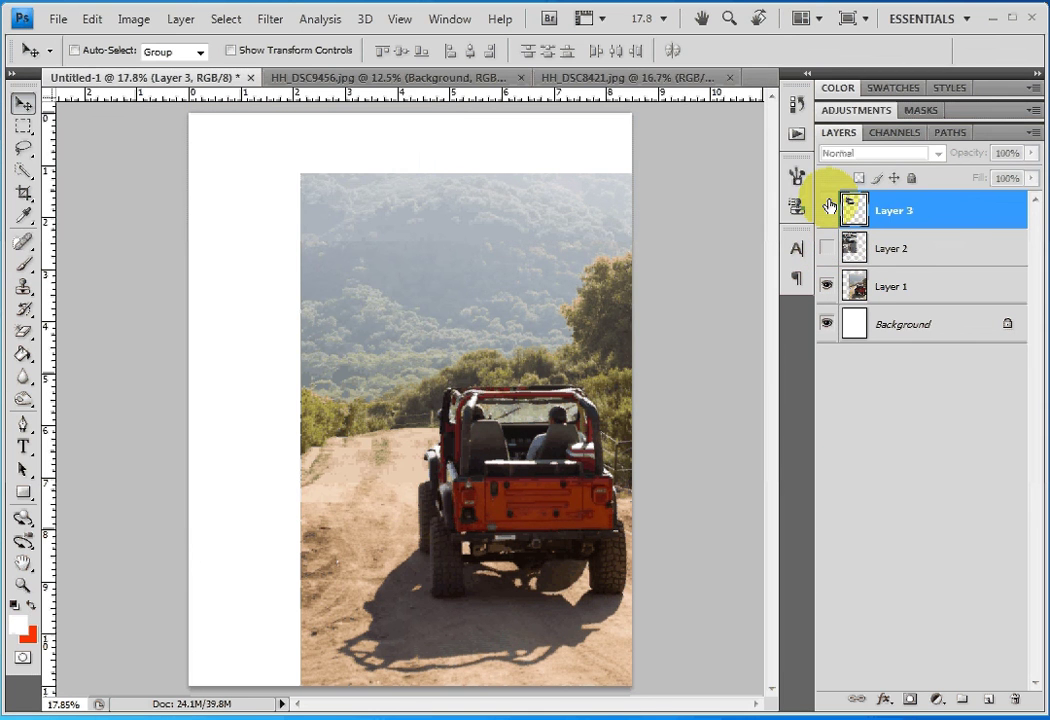
{"action": "left_click", "coordinate": [827, 210]}
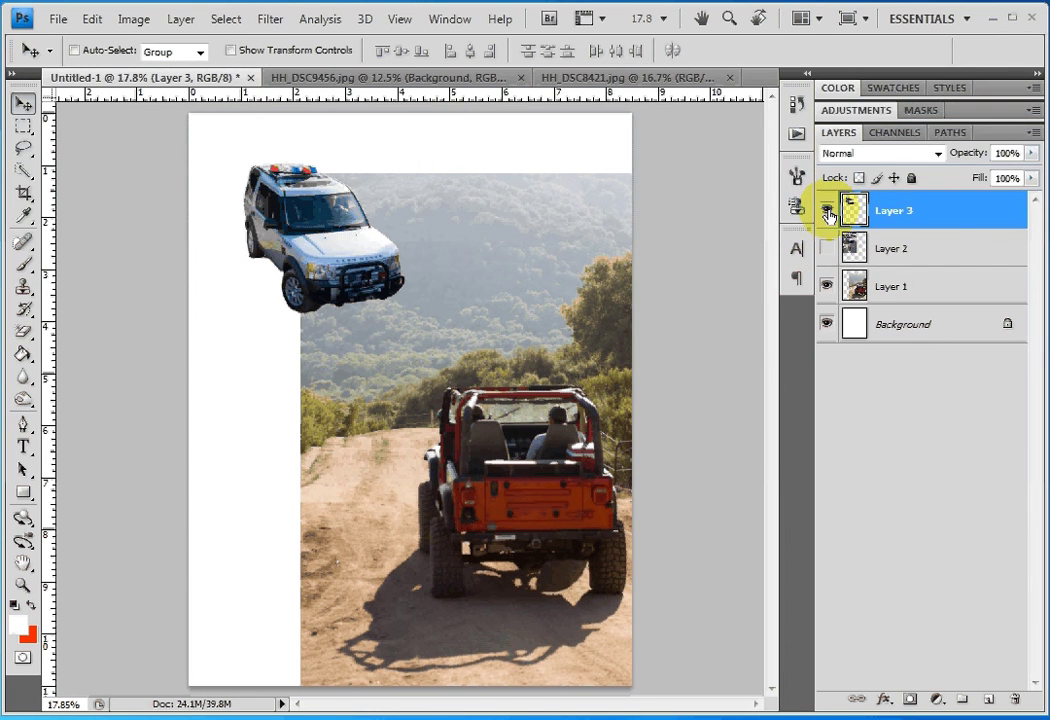
{"action": "left_click", "coordinate": [828, 212]}
{"action": "left_click", "coordinate": [825, 248]}
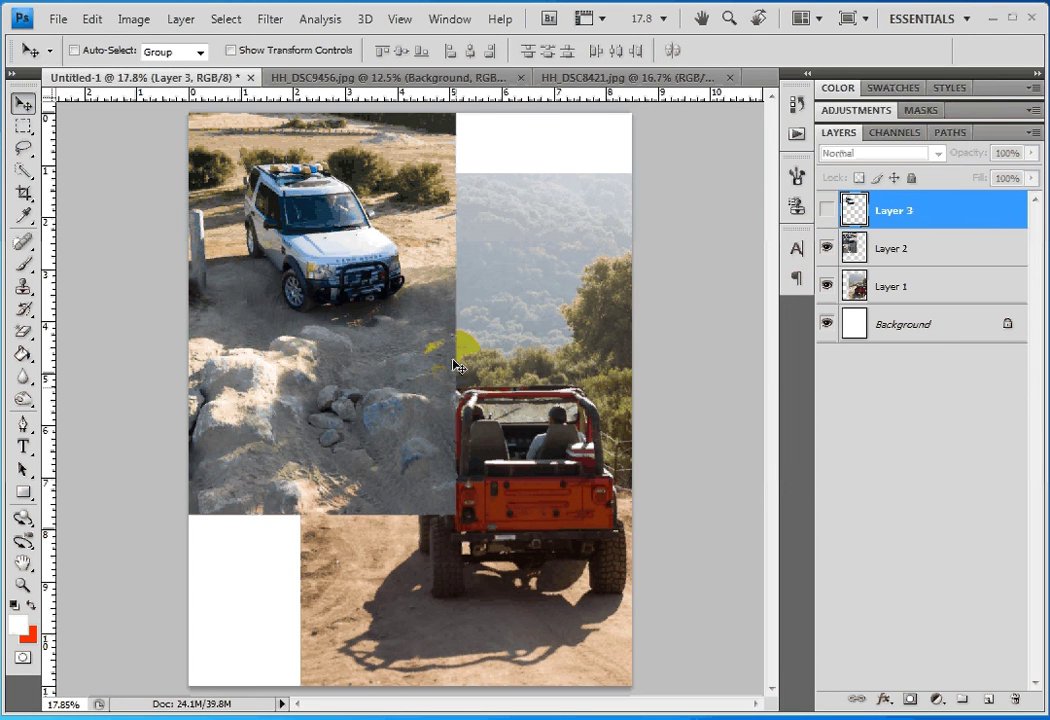
Step: Hide Layer 2, show Layer 3, and move the Land Rover cutout up and left toward the page's upper-left corner
{"action": "left_click", "coordinate": [825, 248]}
{"action": "left_click", "coordinate": [826, 212]}
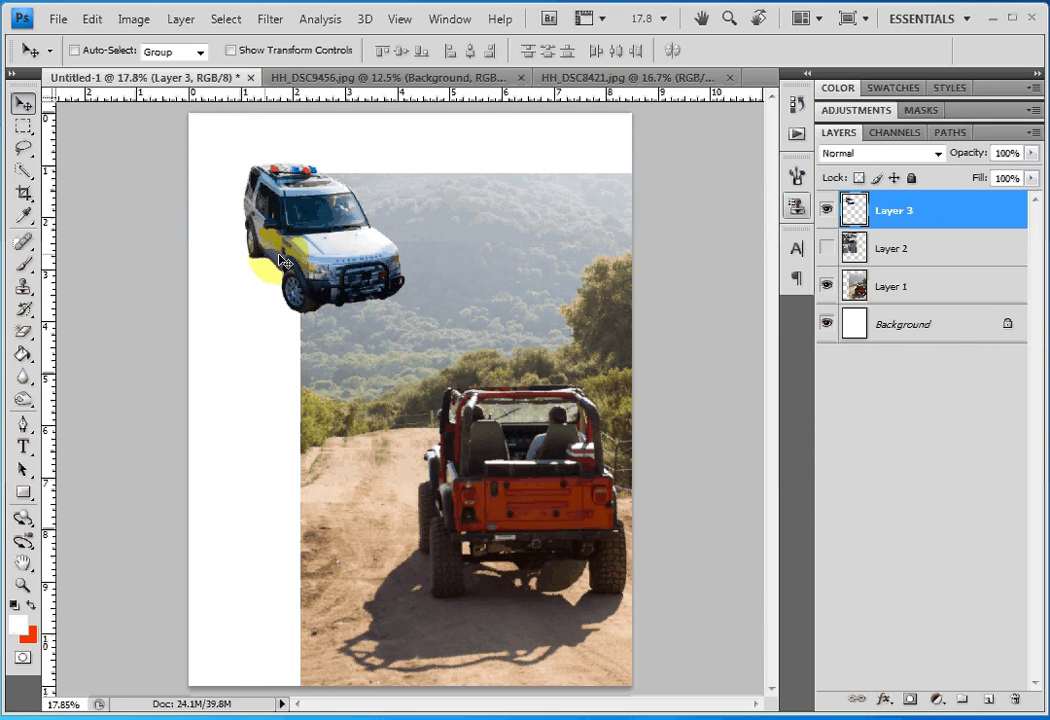
{"action": "left_click_drag", "start_coordinate": [281, 262], "coordinate": [286, 219]}
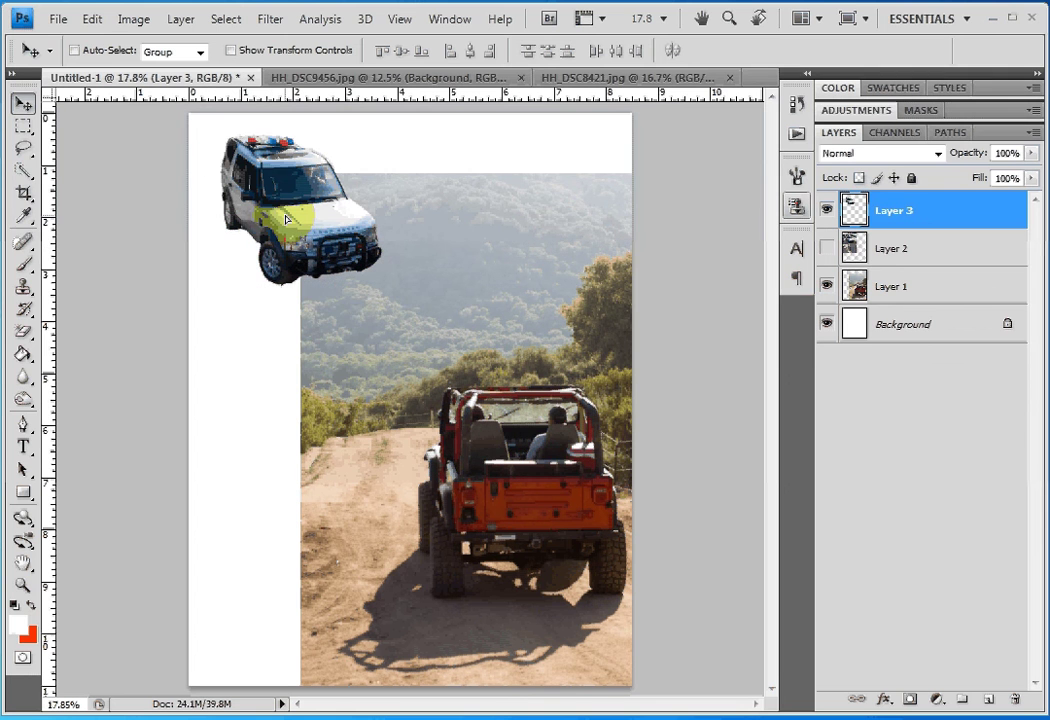